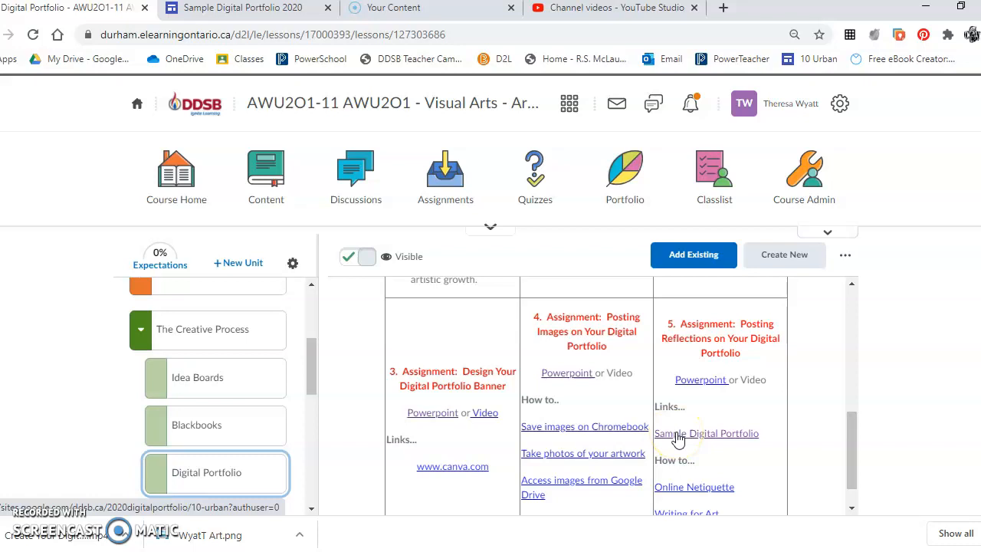
- Switch to the Sample Digital Portfolio 2020 site and look through the sections of its 10 Urban page
left_click(241, 7)
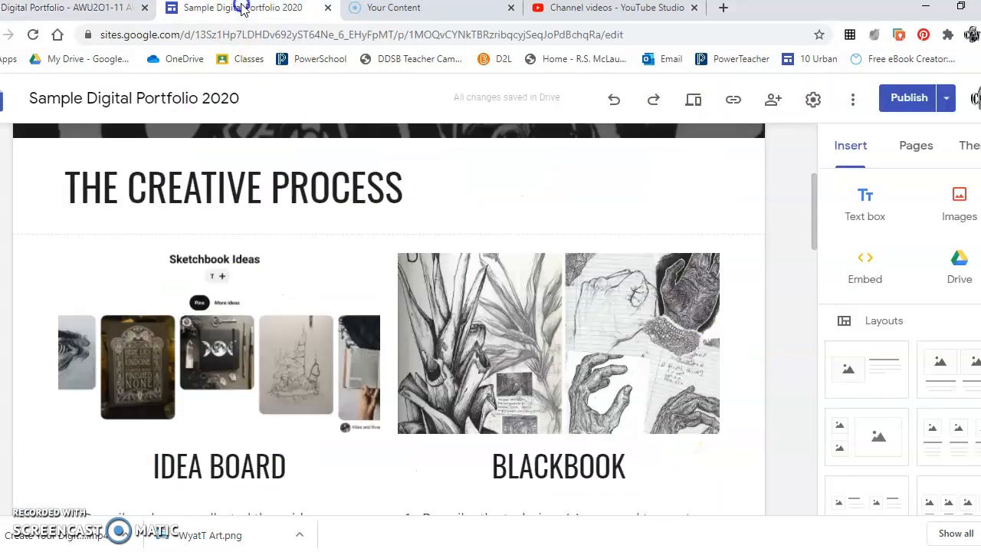
left_click(411, 276)
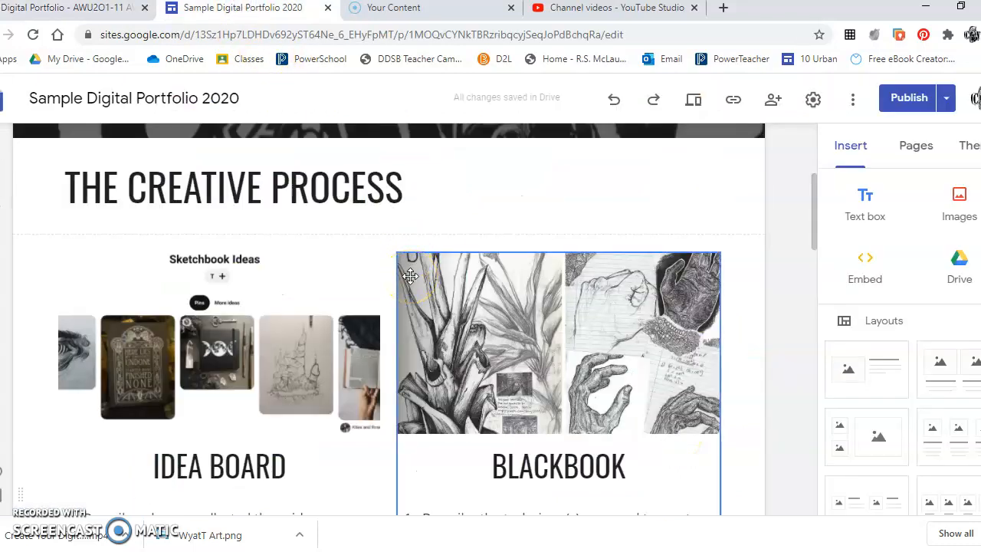
scroll(410, 275, "down", 2)
scroll(410, 276, "up", 5)
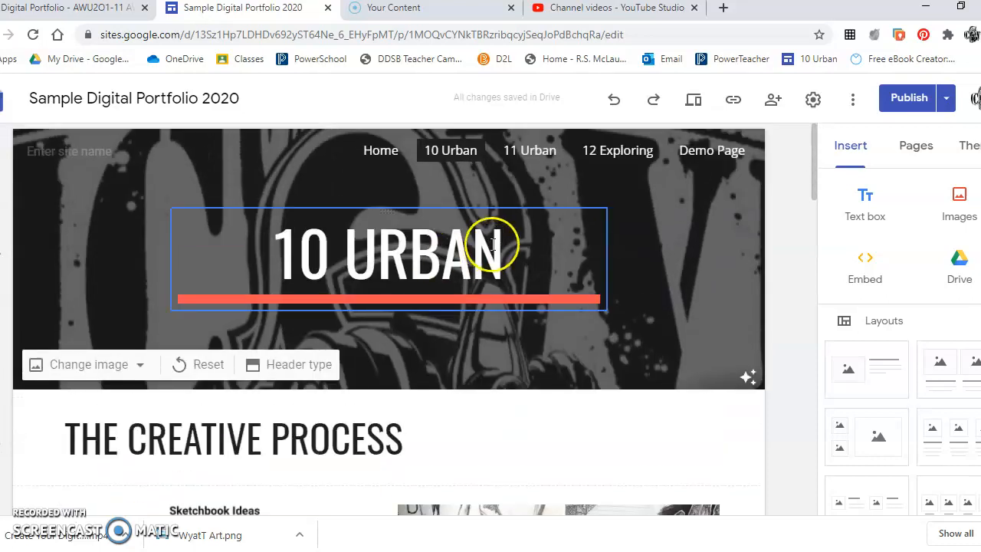
left_click(533, 156)
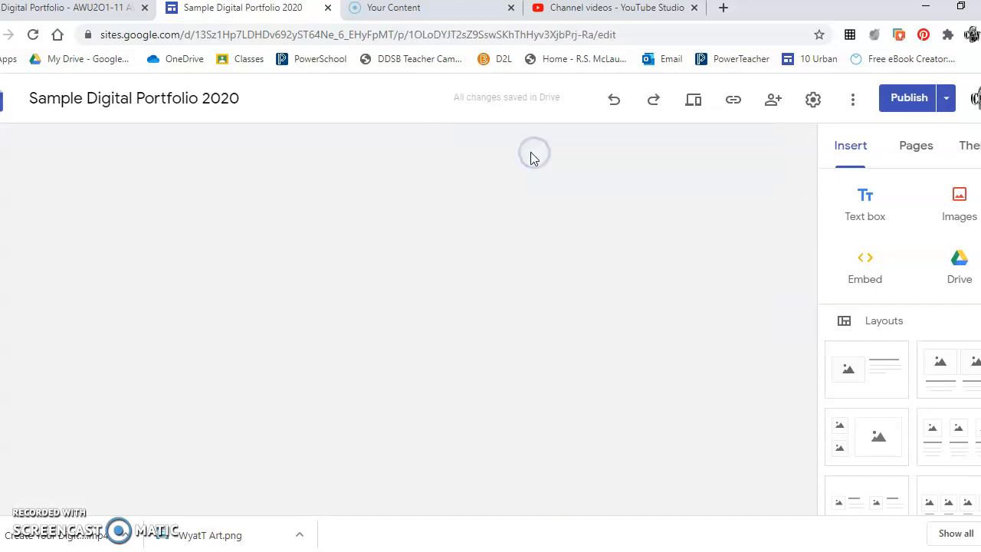
left_click(448, 153)
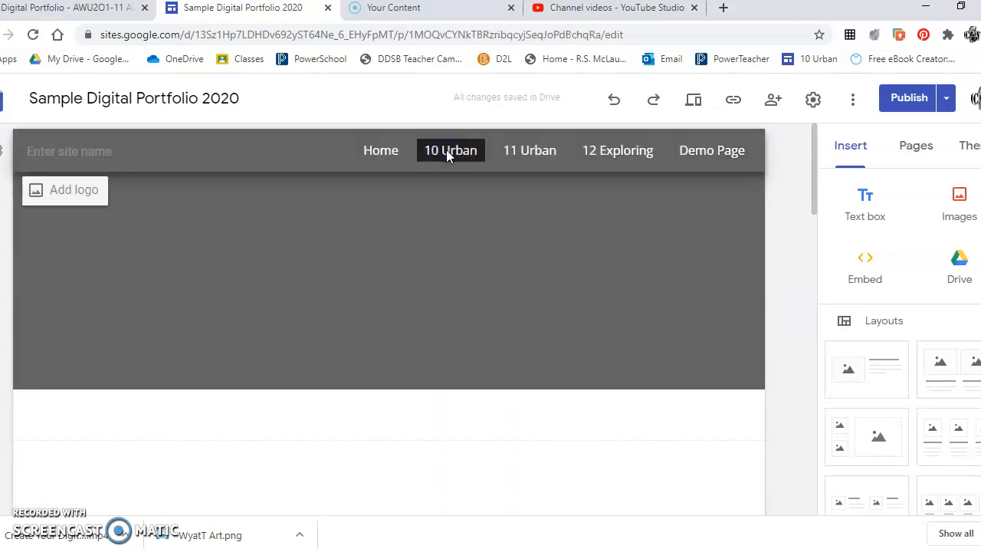
scroll(477, 317, "down", 5)
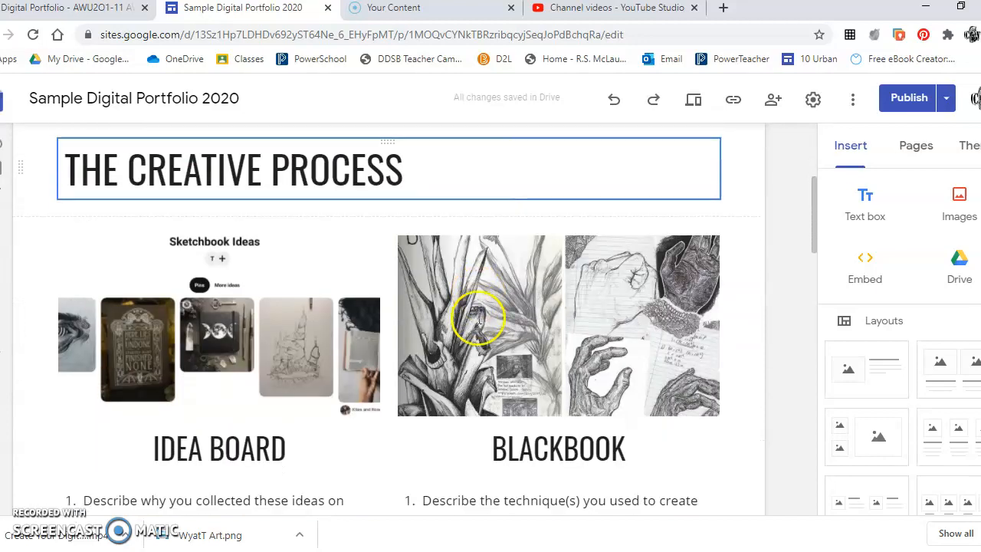
scroll(477, 318, "down", 5)
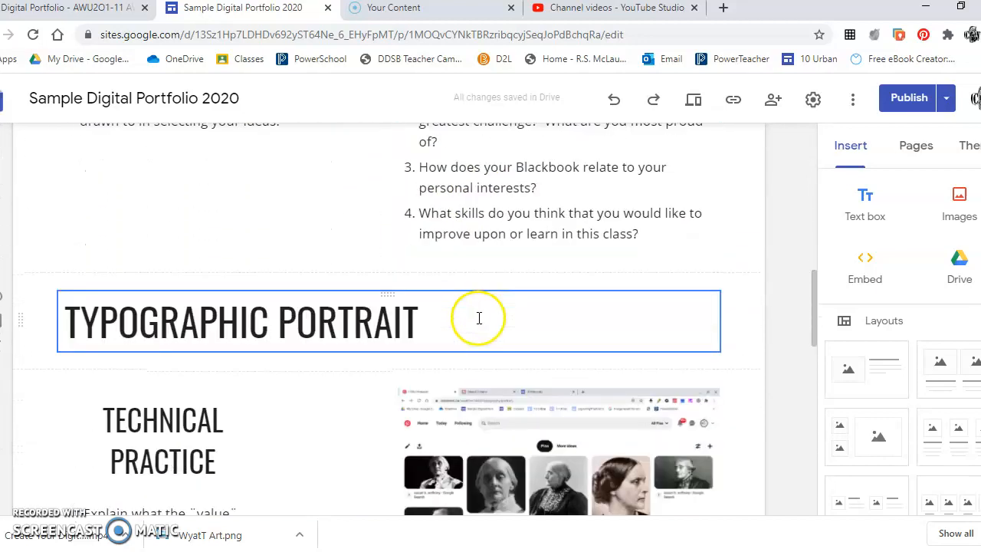
scroll(478, 317, "down", 2)
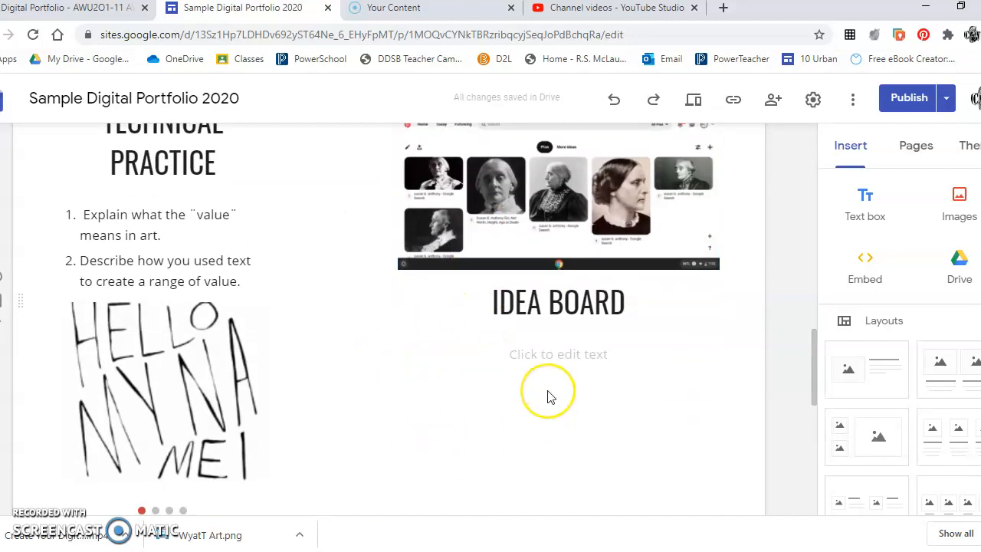
scroll(547, 394, "down", 2)
scroll(547, 390, "down", 4)
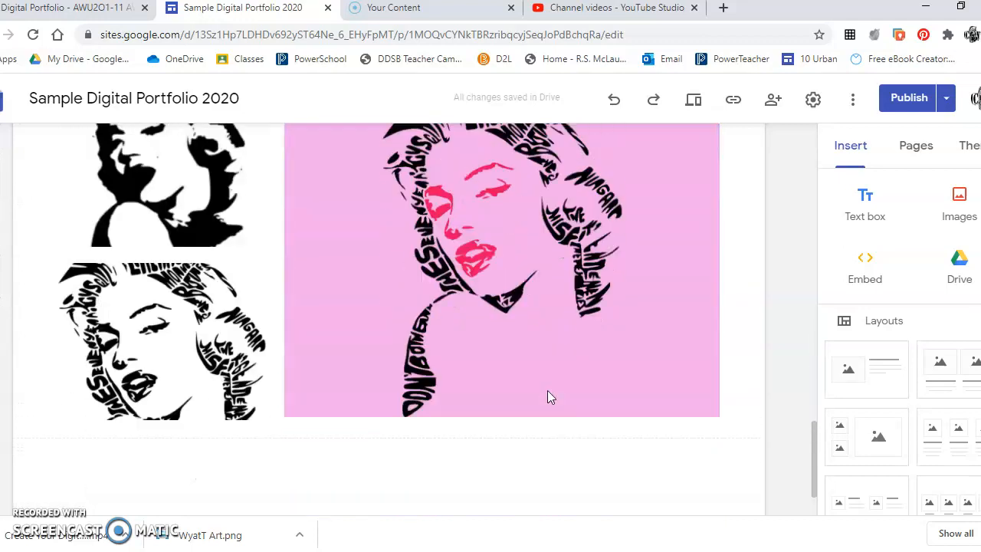
scroll(547, 397, "up", 15)
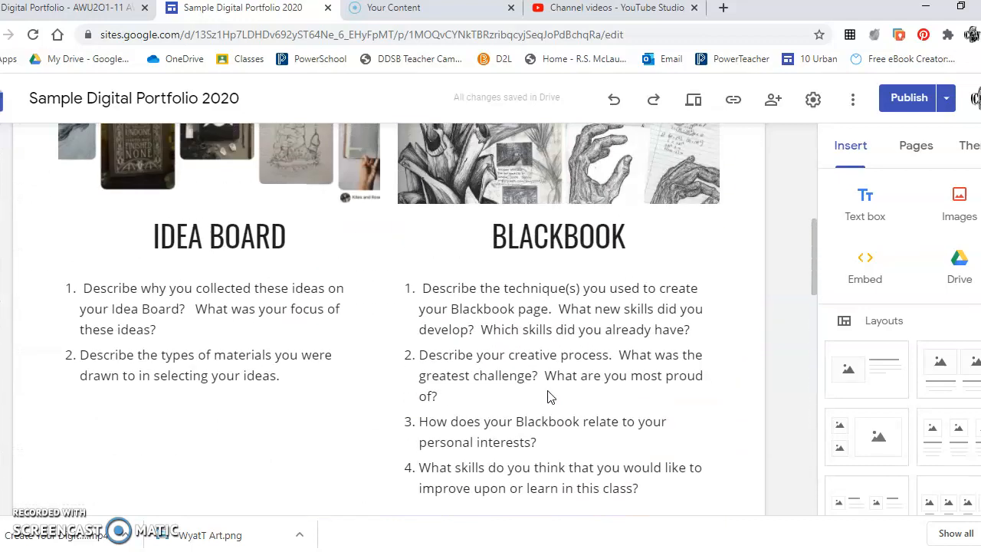
- Examine the Idea Board and Blackbook images and reflection questions under The Creative Process on the 10 Urban page
scroll(547, 397, "up", 2)
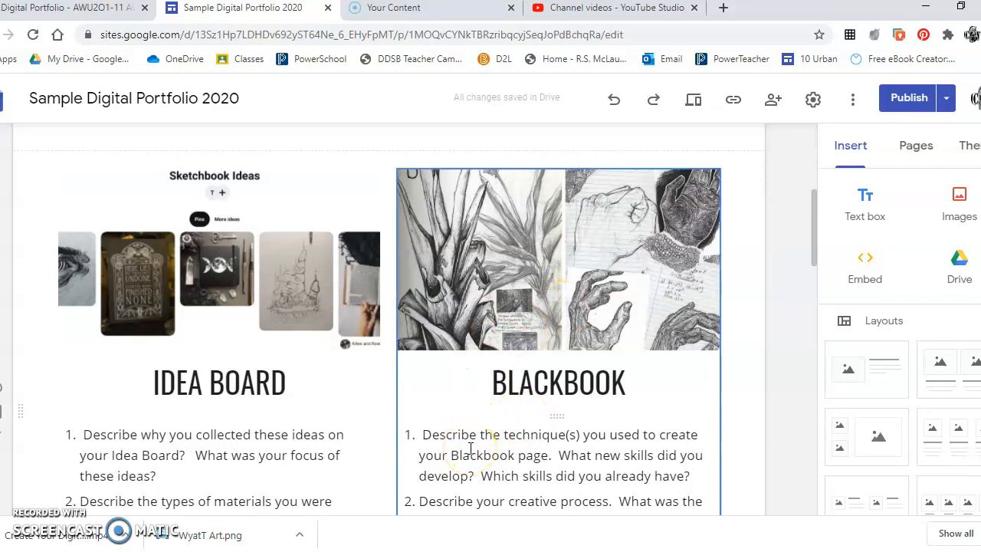
scroll(469, 448, "down", 1)
scroll(469, 449, "up", 3)
scroll(469, 448, "down", 1)
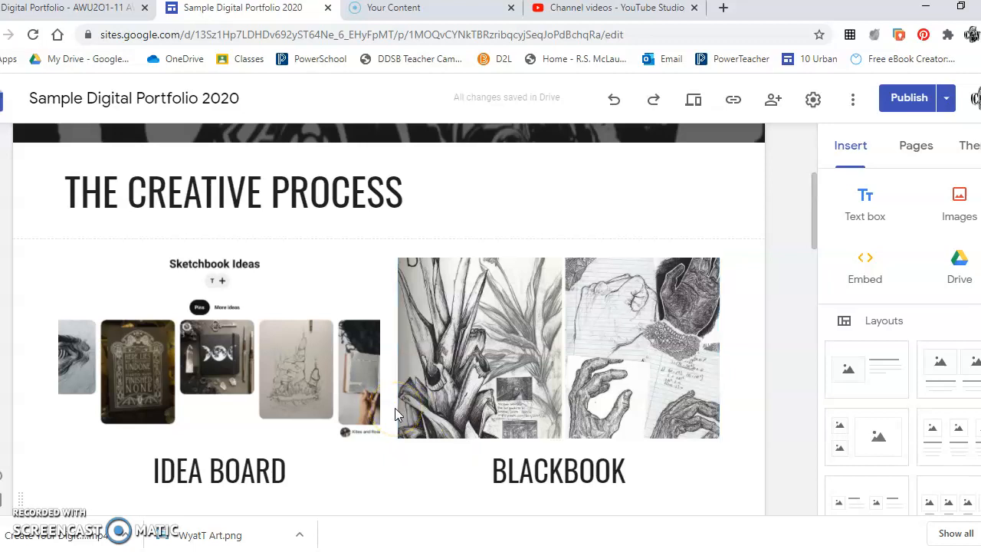
left_click(419, 201)
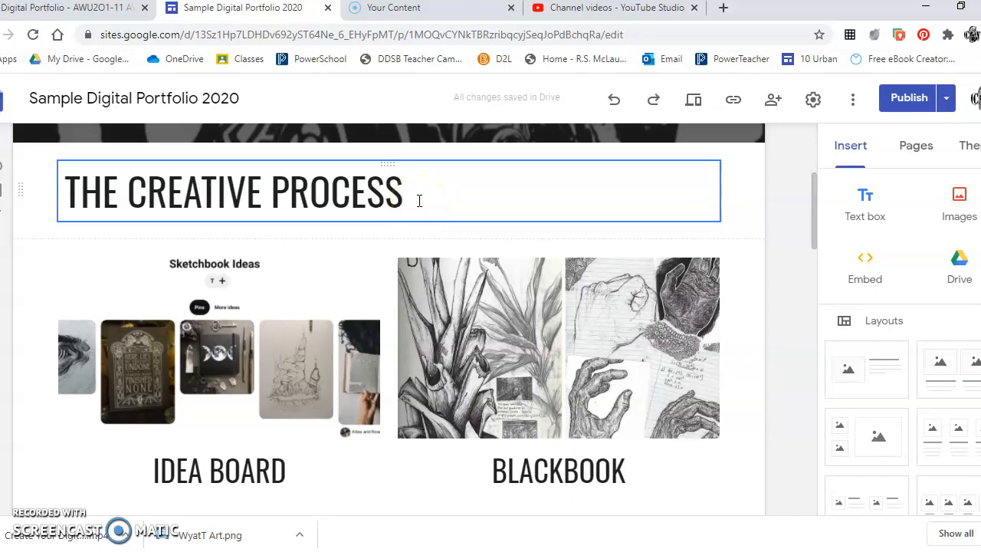
scroll(351, 291, "down", 2)
left_click(243, 193)
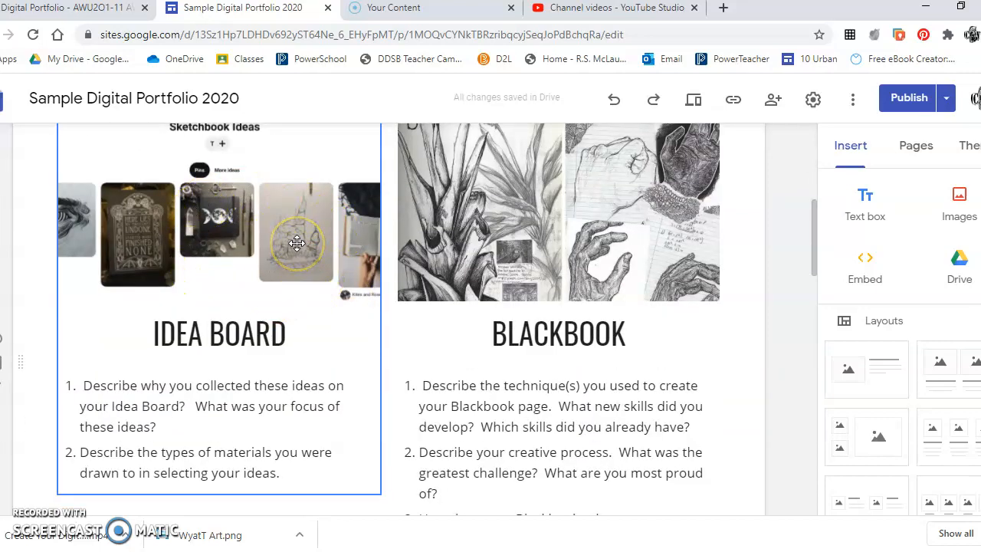
scroll(296, 243, "up", 2)
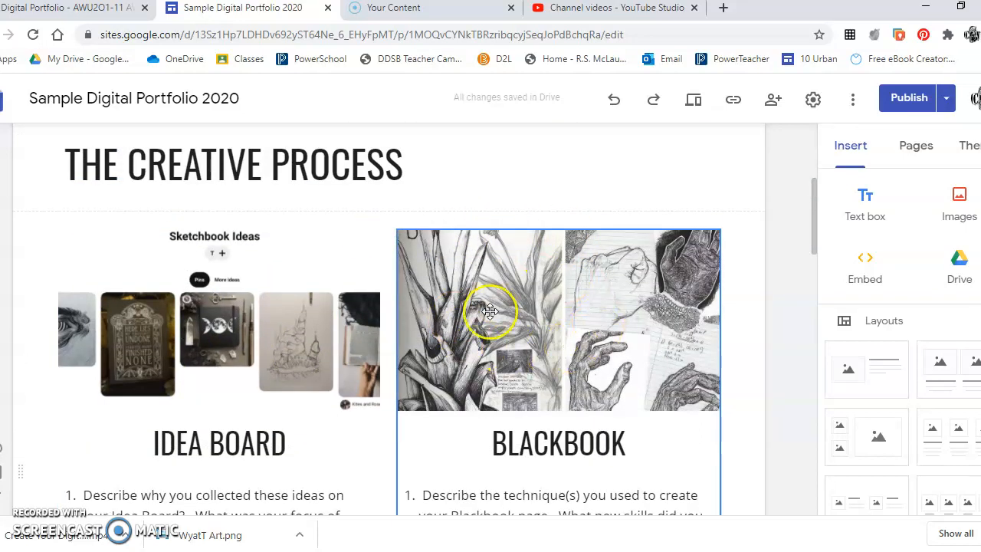
scroll(491, 314, "up", 3)
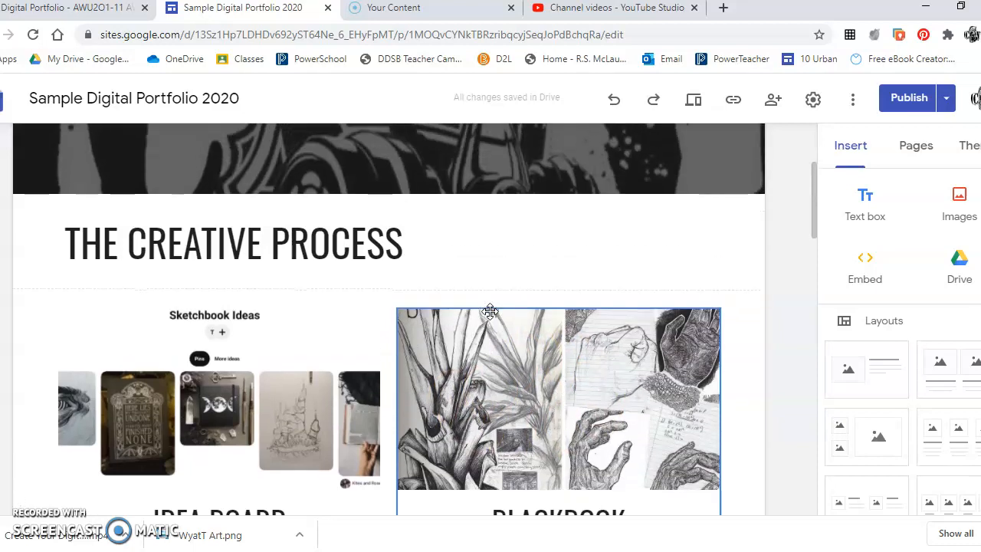
scroll(493, 318, "up", 2)
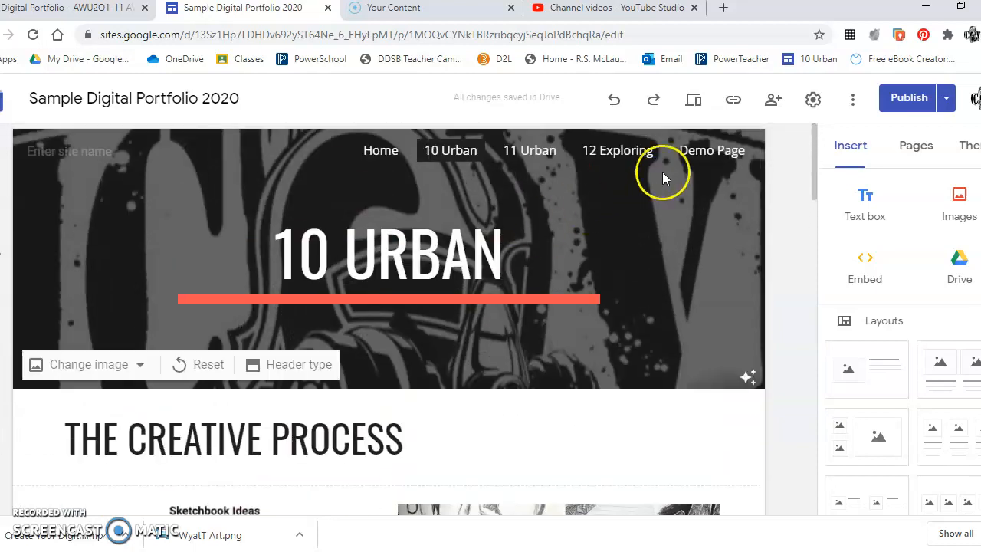
- On the Demo Page, add a text box in Title style reading "THE CREATIVE PROCESS" below the header
left_click(692, 153)
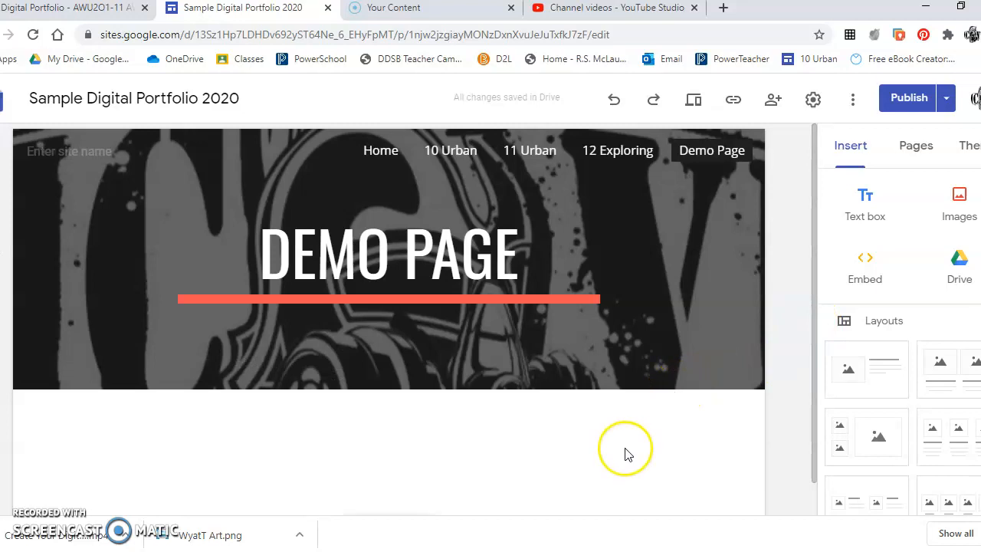
left_click(867, 204)
left_click(175, 286)
left_click(145, 328)
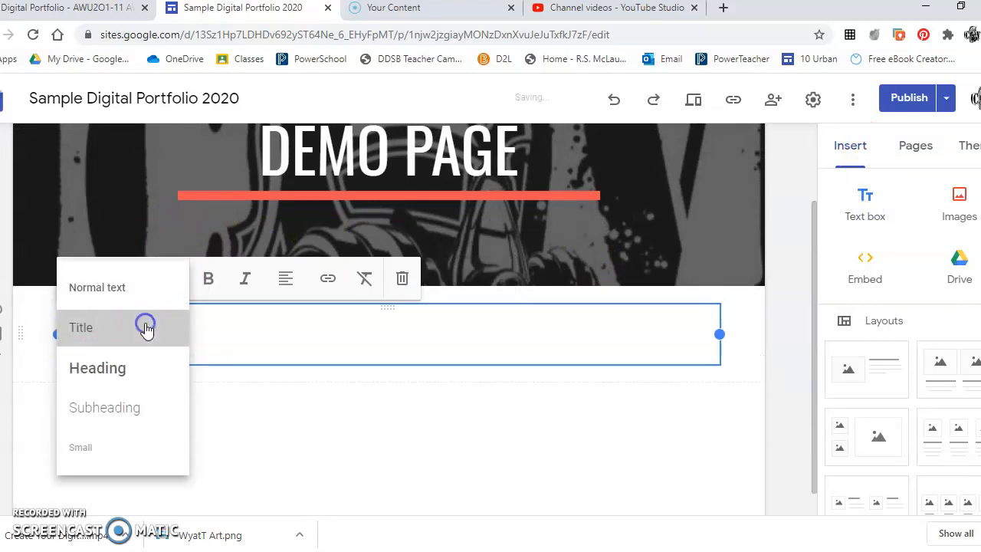
type("THE ")
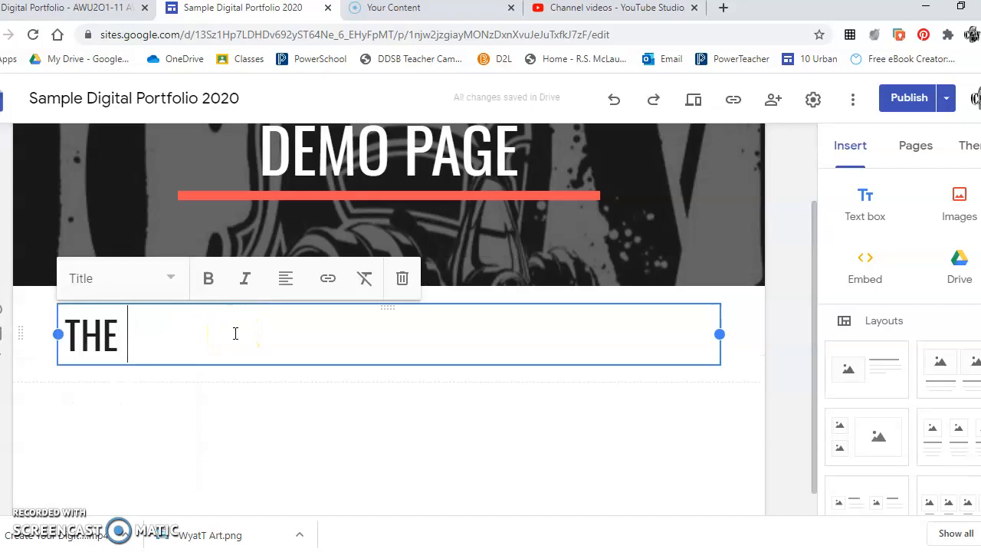
type("CREATIVE PROCESS")
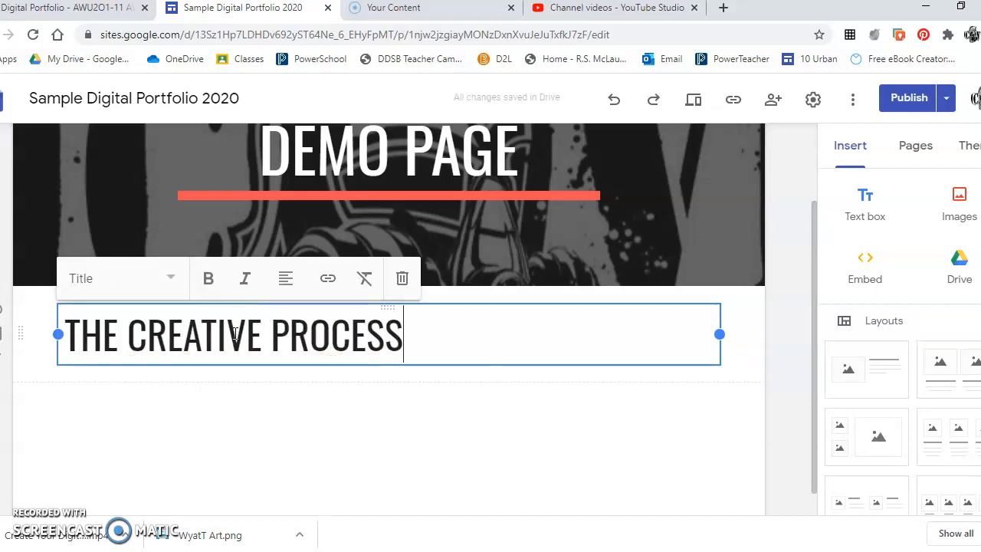
left_click(185, 402)
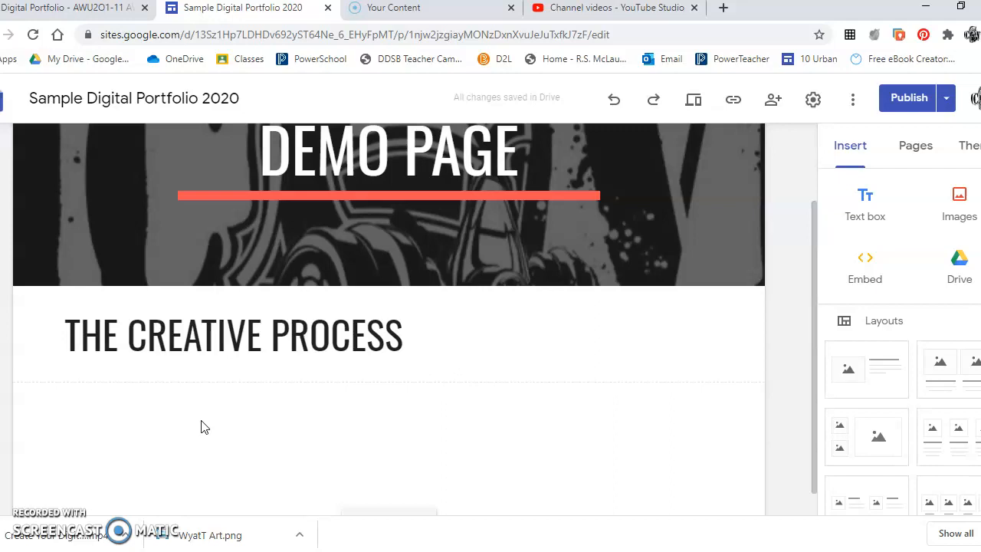
- Insert the two-column image-and-text layout below the title and enter the column headings "IDEA BOARD" and "BLACKBOOK"
left_click(950, 366)
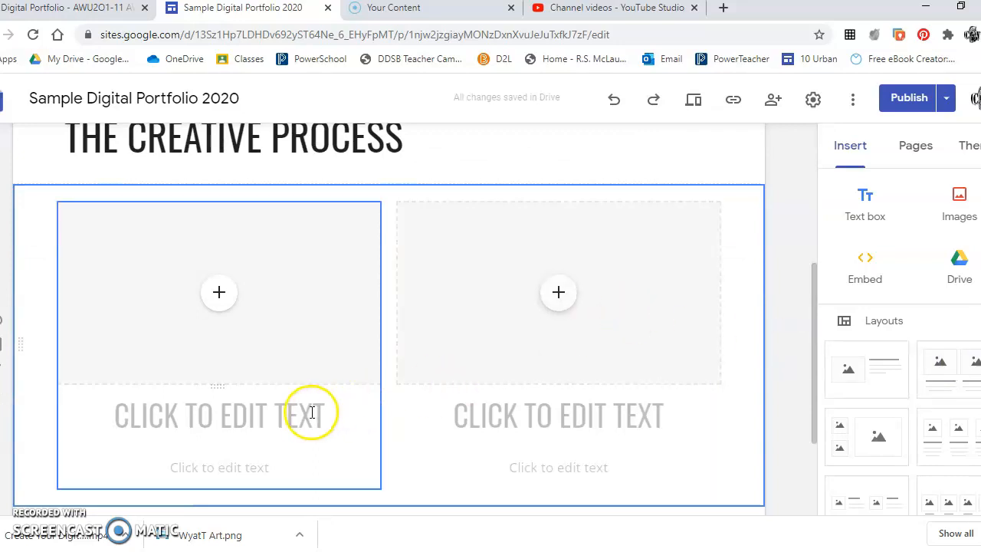
left_click(312, 413)
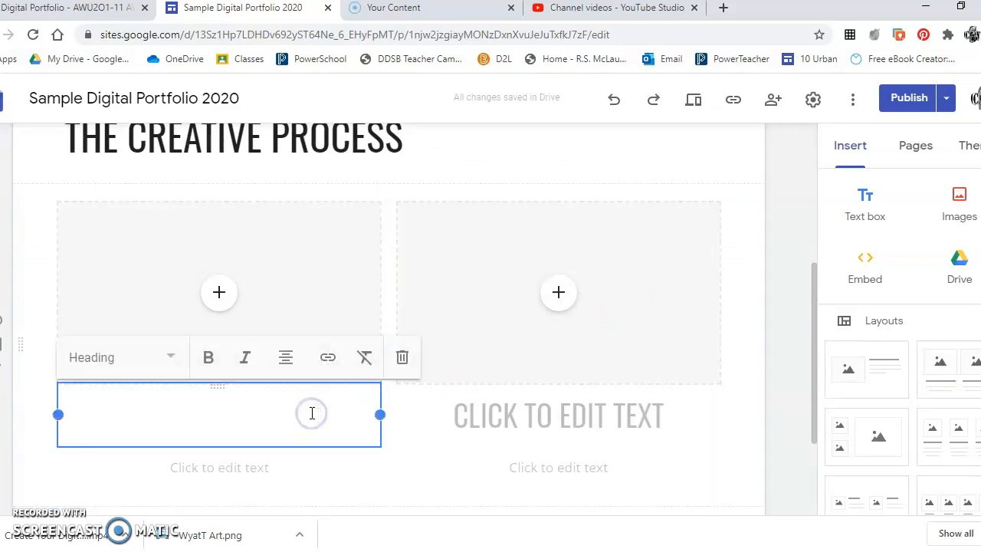
type("IDEA BOARD")
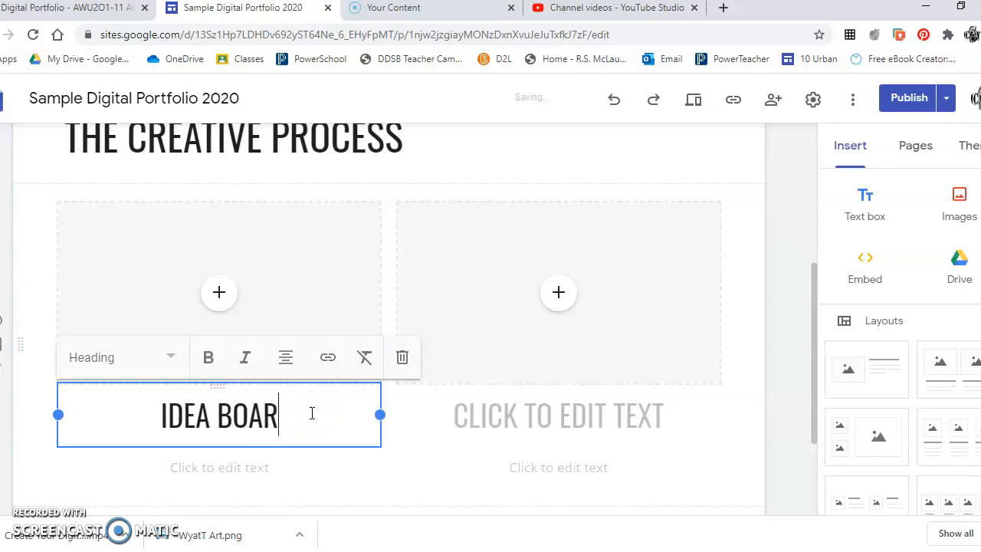
left_click(518, 431)
type("BLACKBO")
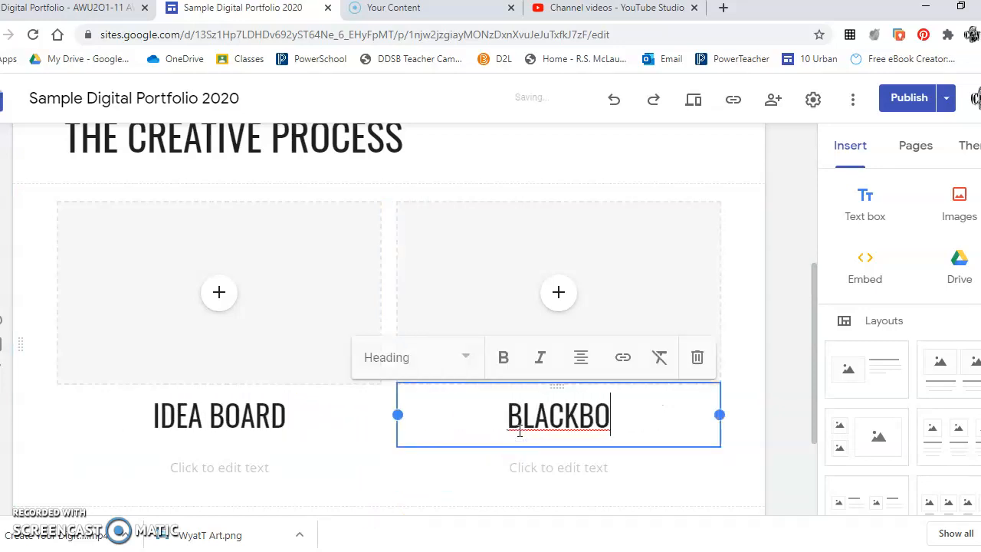
type("OK")
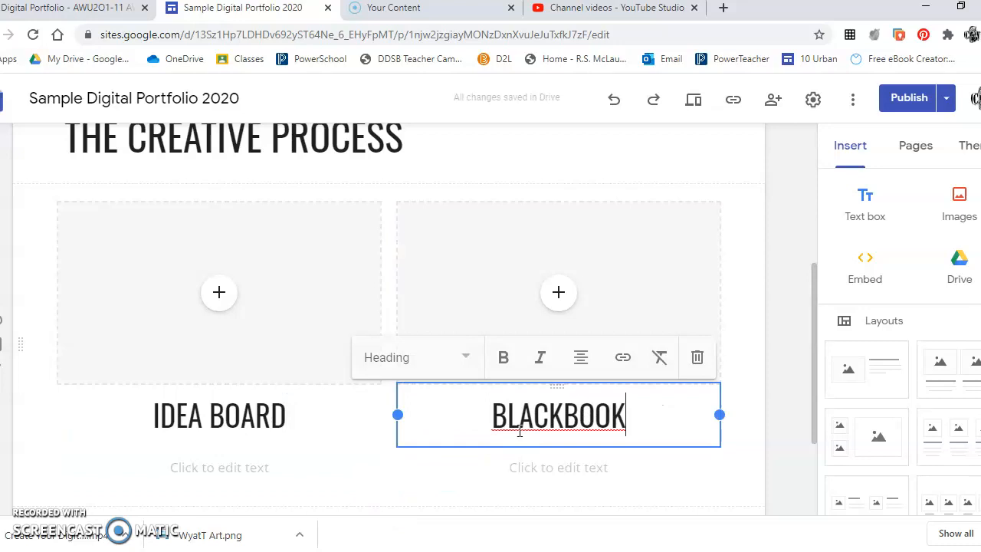
left_click(742, 429)
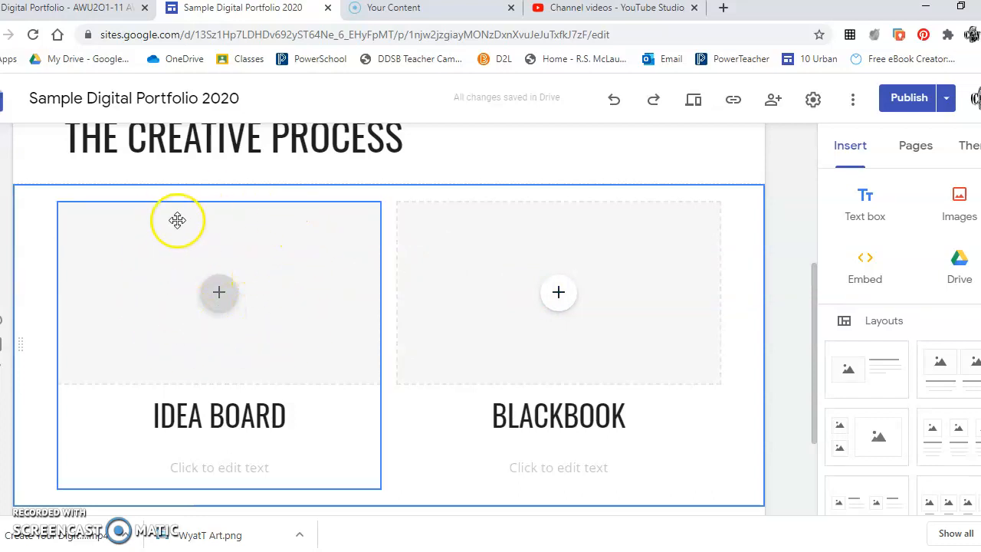
- Open Pinterest in a new browser tab
scroll(405, 190, "up", 2)
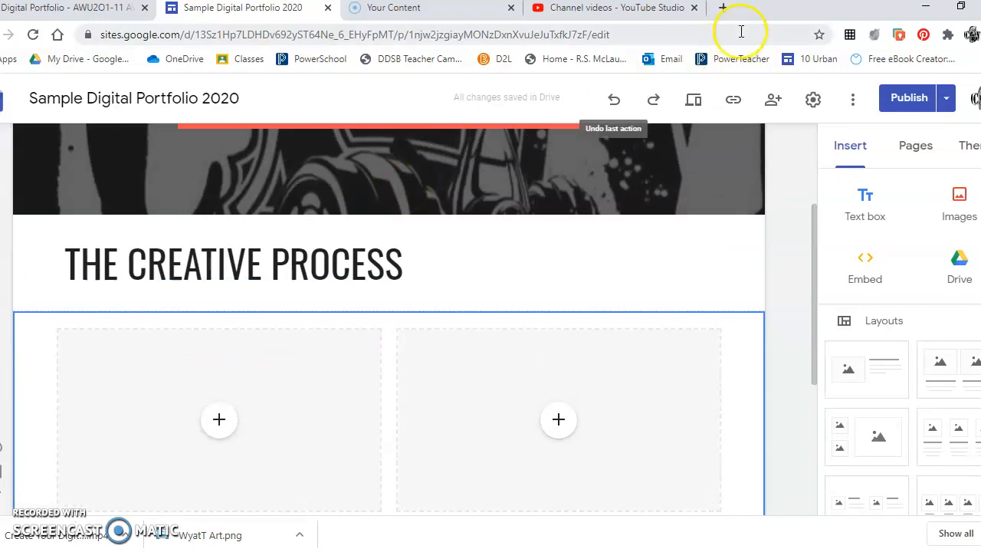
left_click(726, 13)
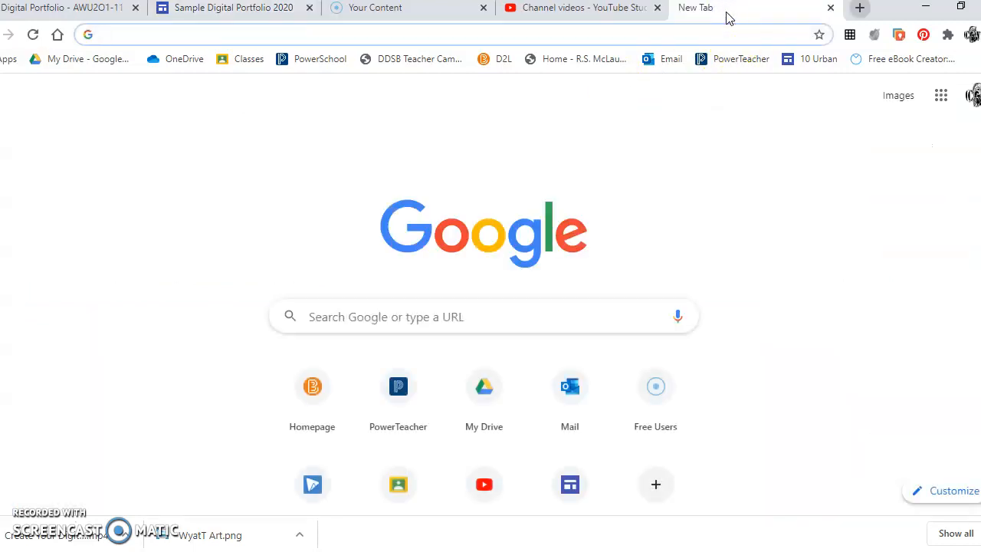
type("pinte")
key("Return")
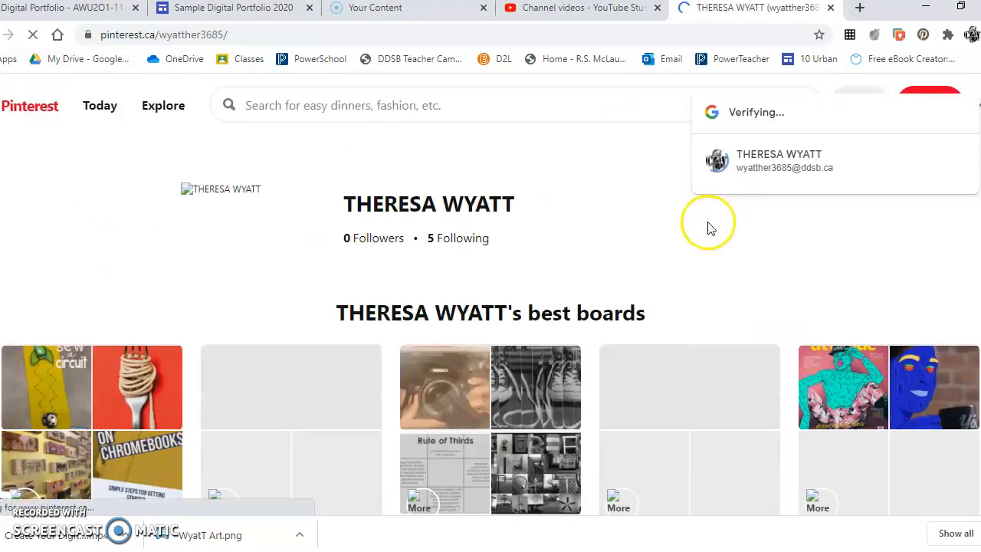
- Open the Sketchbook Ideas board from the profile's boards and bring its pins into view
scroll(632, 275, "down", 2)
scroll(632, 275, "down", 1)
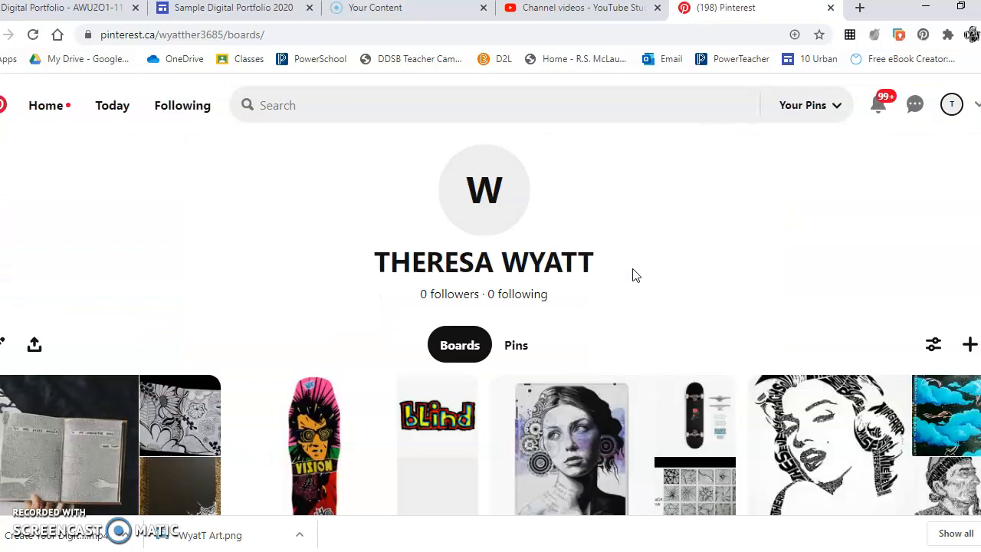
scroll(632, 275, "down", 2)
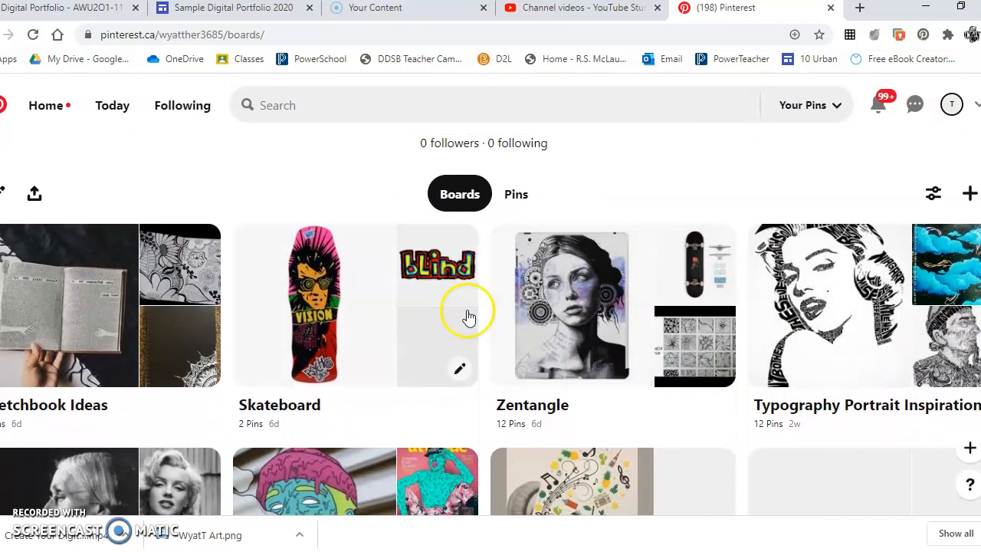
left_click(153, 320)
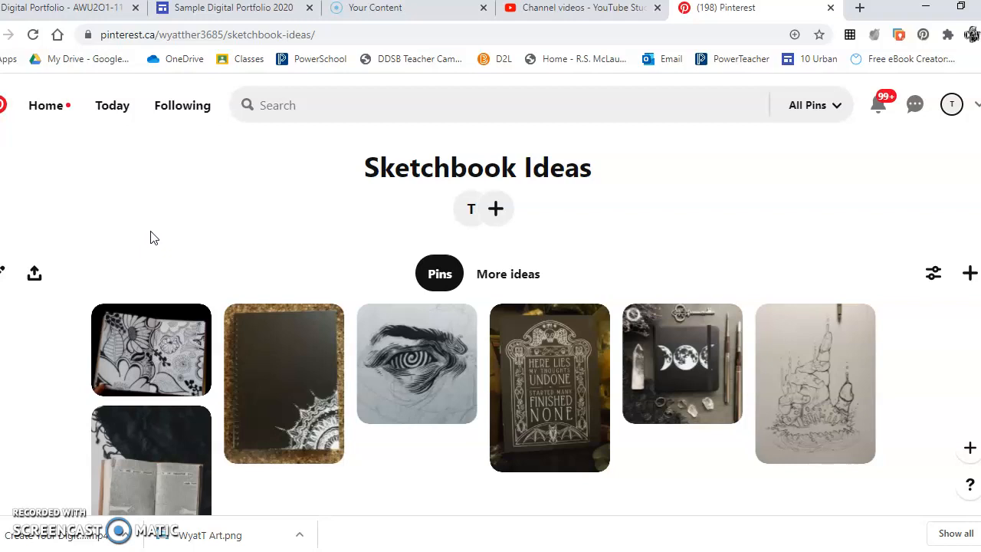
left_click(268, 227)
scroll(268, 228, "down", 2)
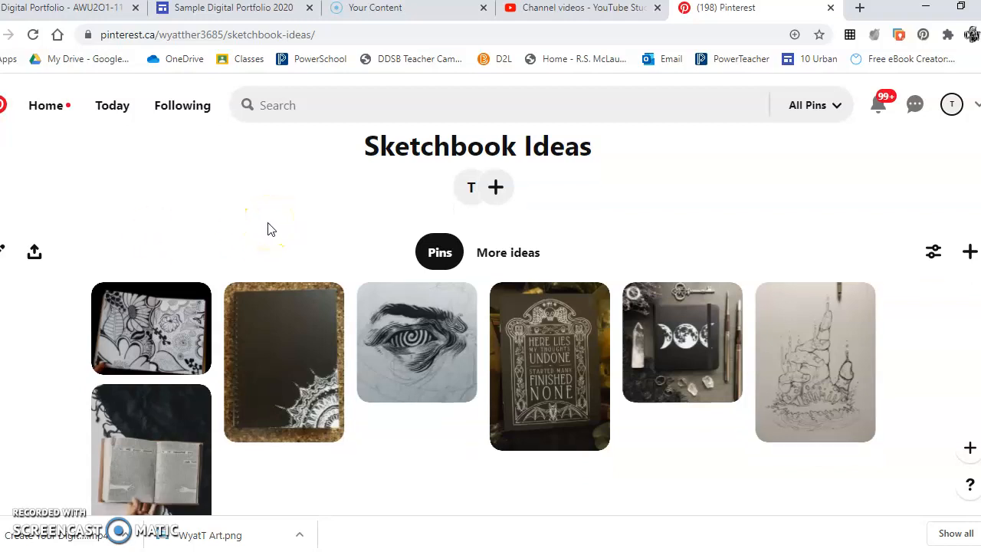
- Switch to the D2L course content and open the "Save Images on Chromebook.pdf" guide in its own tab
scroll(268, 228, "up", 2)
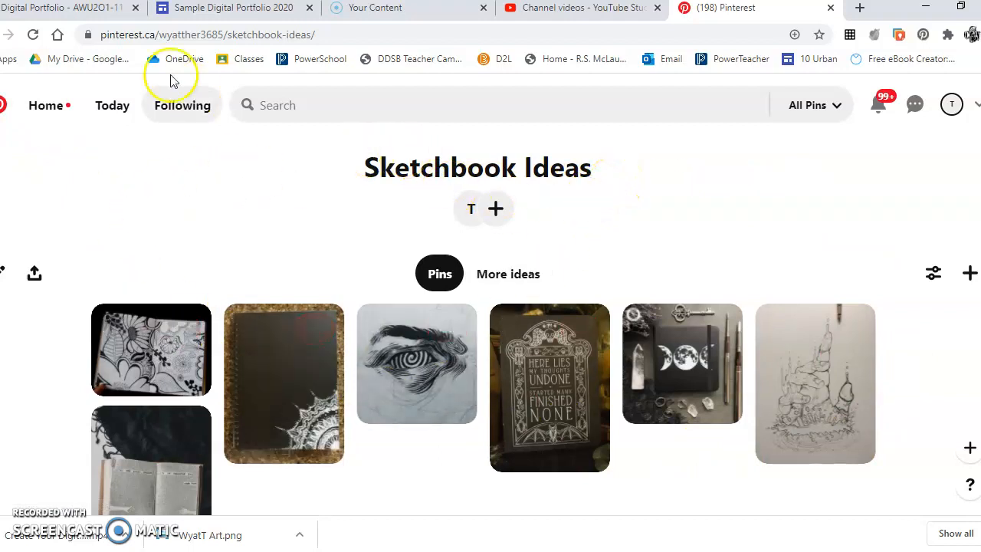
left_click(63, 7)
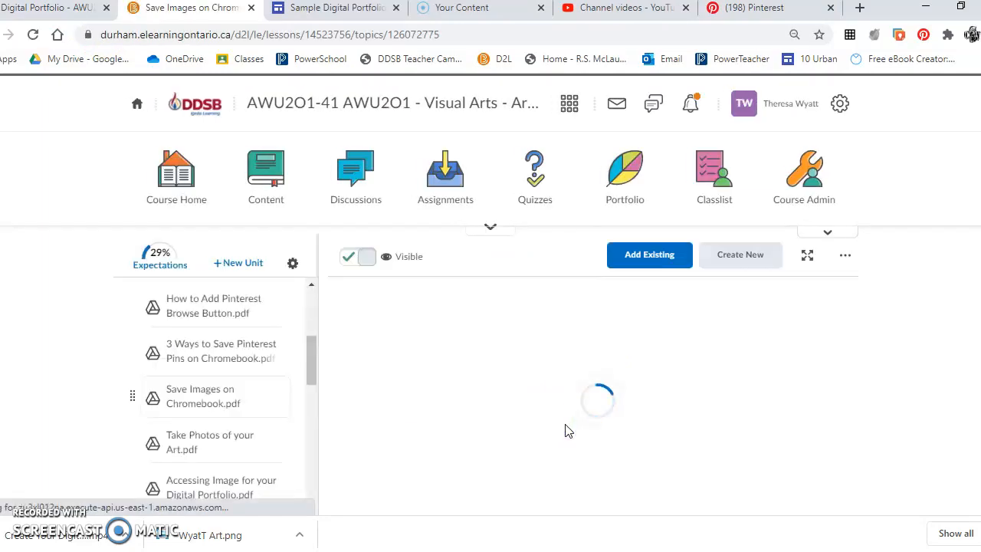
scroll(564, 424, "down", 3)
left_click(836, 295)
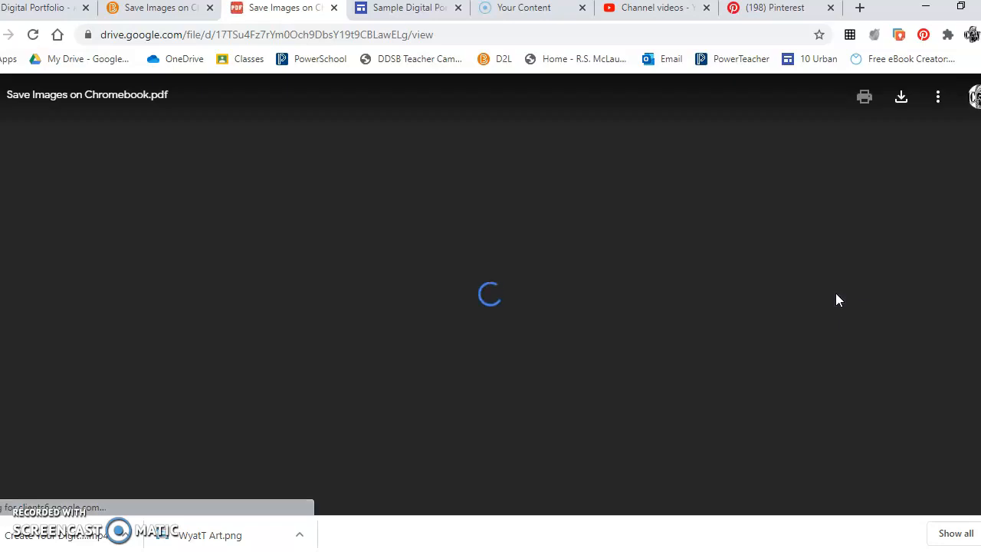
- Read the guide's full screenshot, specific screen area and save image methods, then return to the Sketchbook Ideas board on Pinterest
scroll(686, 337, "down", 2)
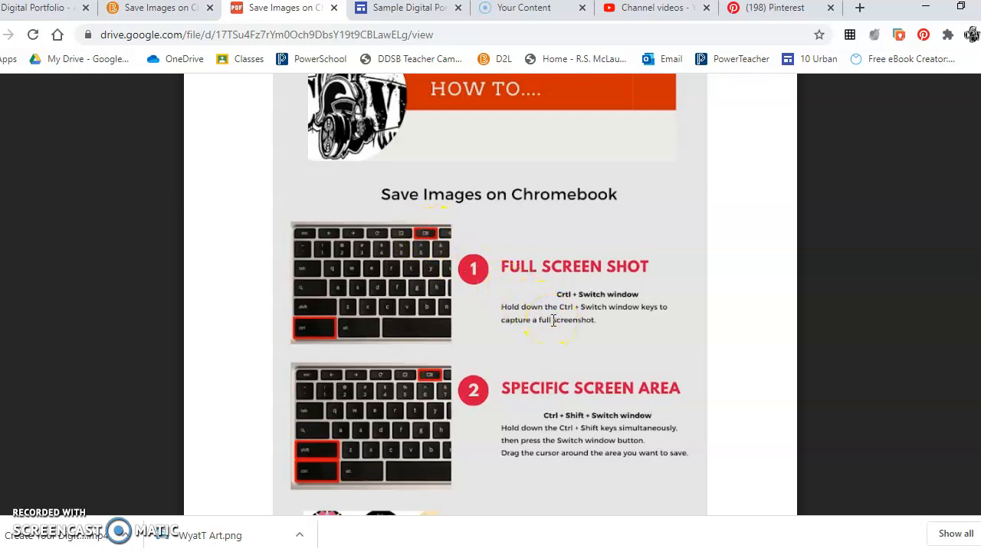
scroll(553, 320, "down", 2)
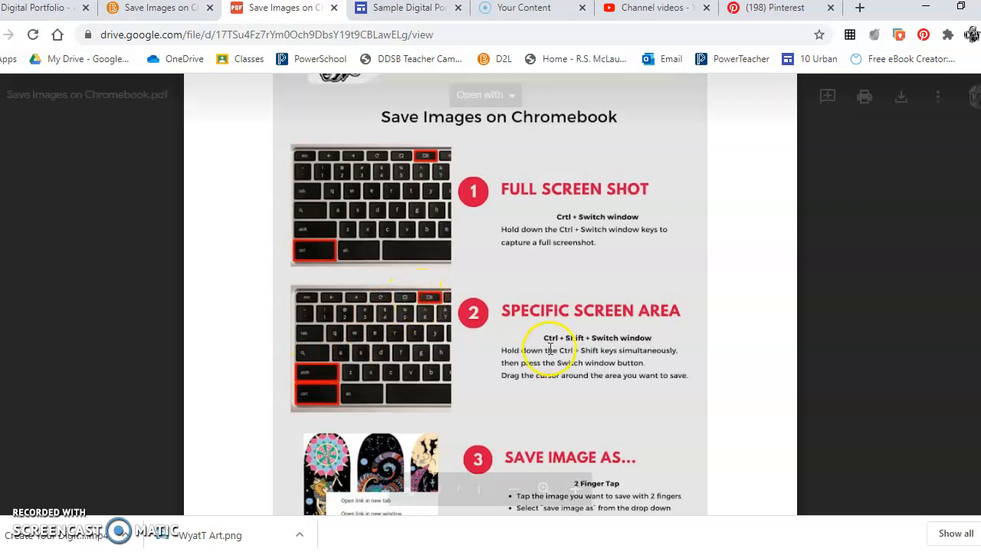
scroll(554, 358, "down", 2)
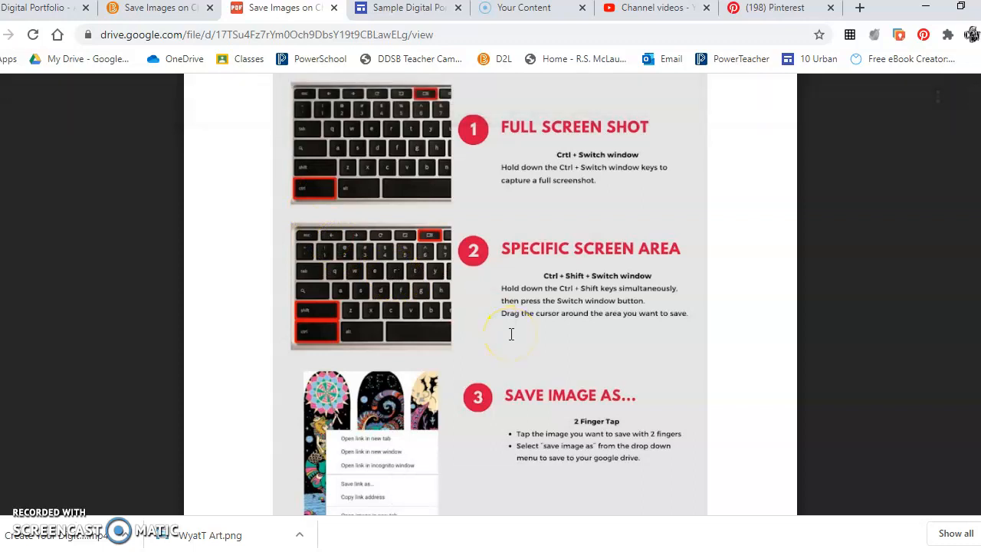
scroll(511, 334, "down", 1)
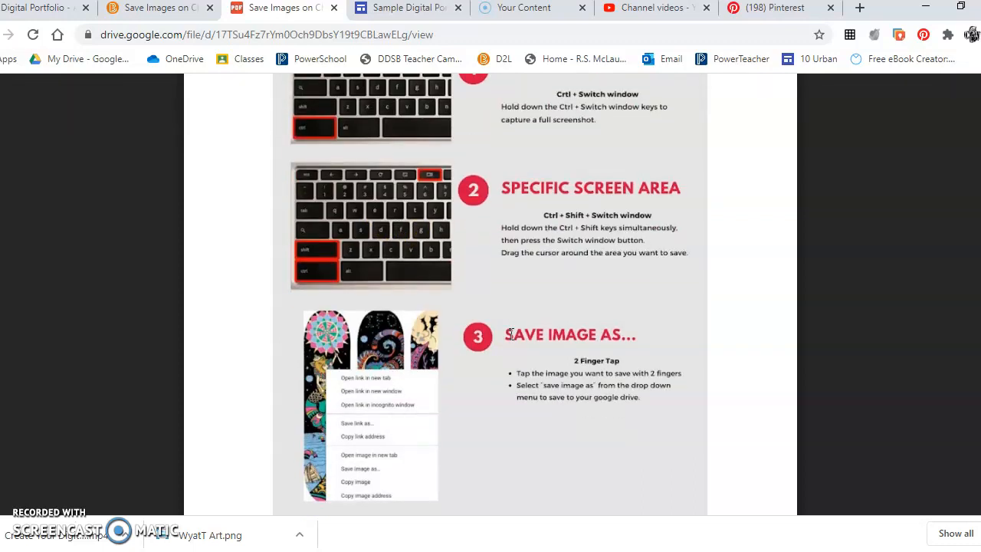
scroll(512, 334, "up", 1)
scroll(511, 334, "down", 1)
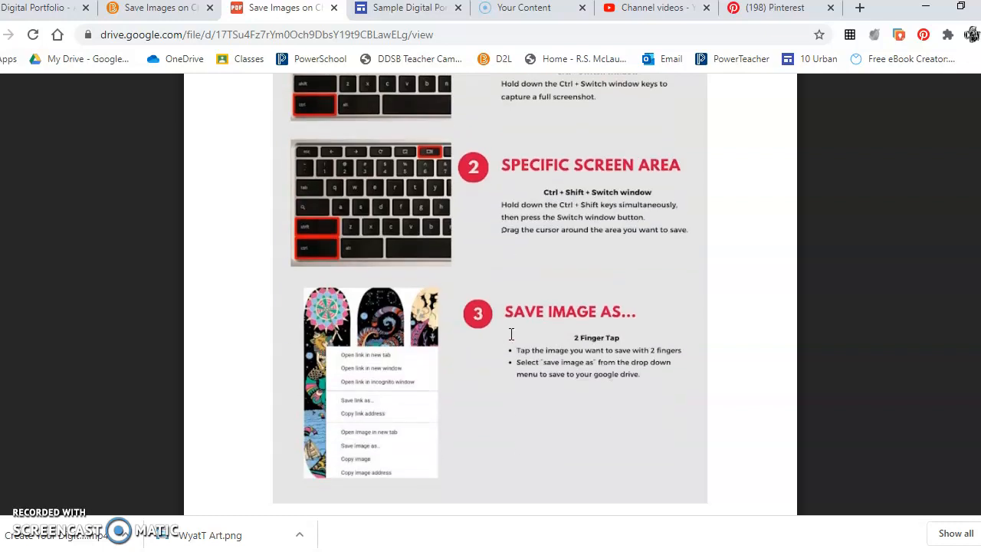
left_click(770, 7)
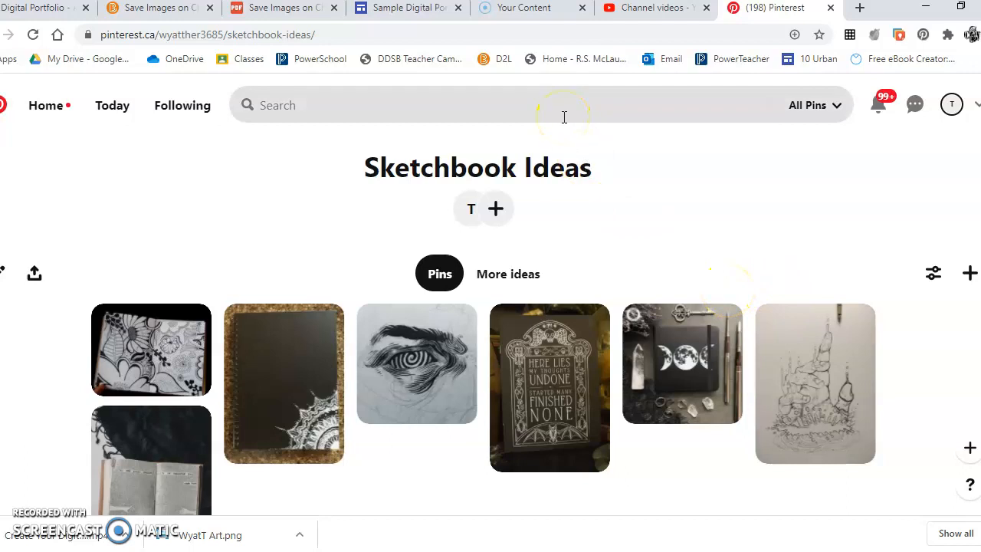
- Switch to the Google Sites portfolio and upload IMG_3904.JPG from Downloads into the Idea Board image placeholder
left_click(410, 10)
scroll(486, 272, "down", 1)
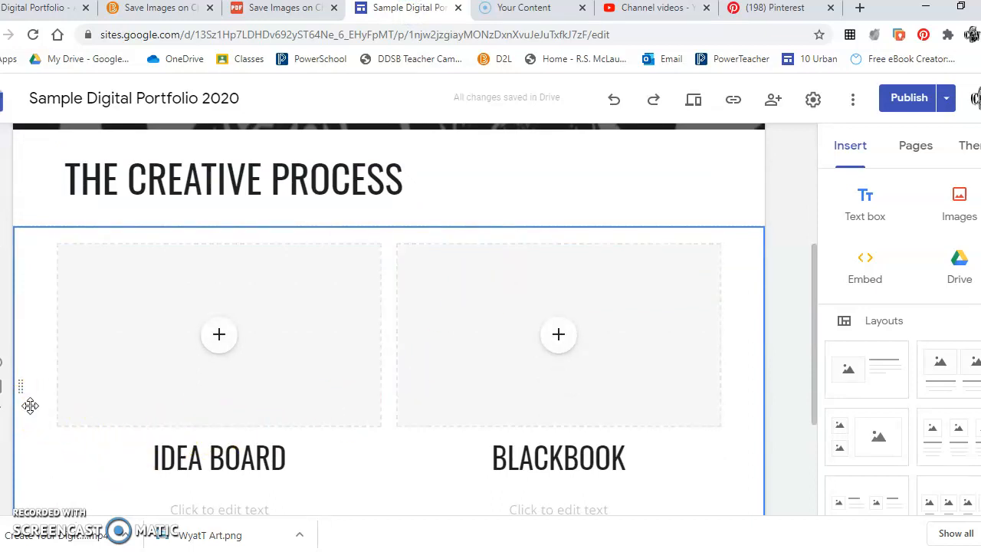
left_click(221, 335)
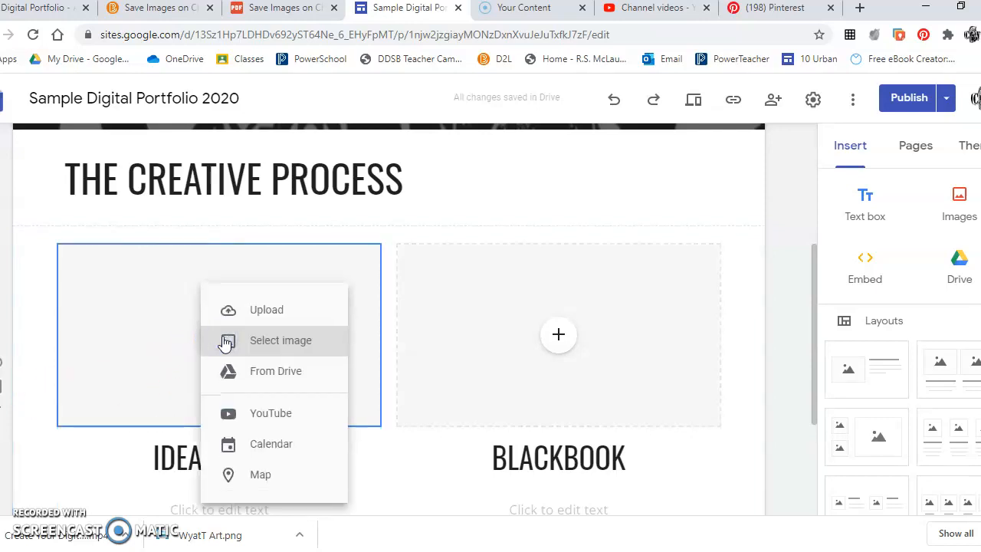
left_click(252, 377)
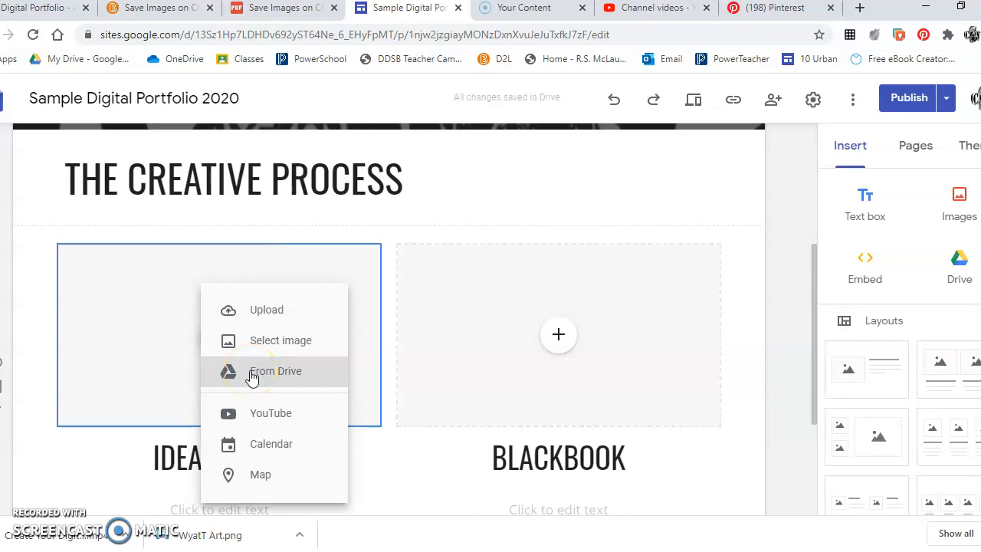
left_click(279, 309)
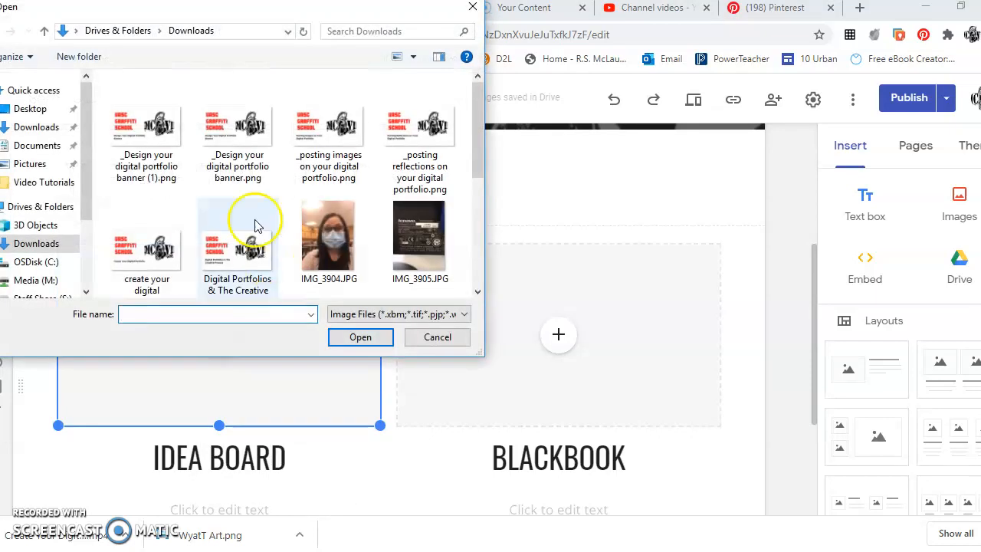
scroll(253, 216, "down", 2)
scroll(253, 215, "down", 1)
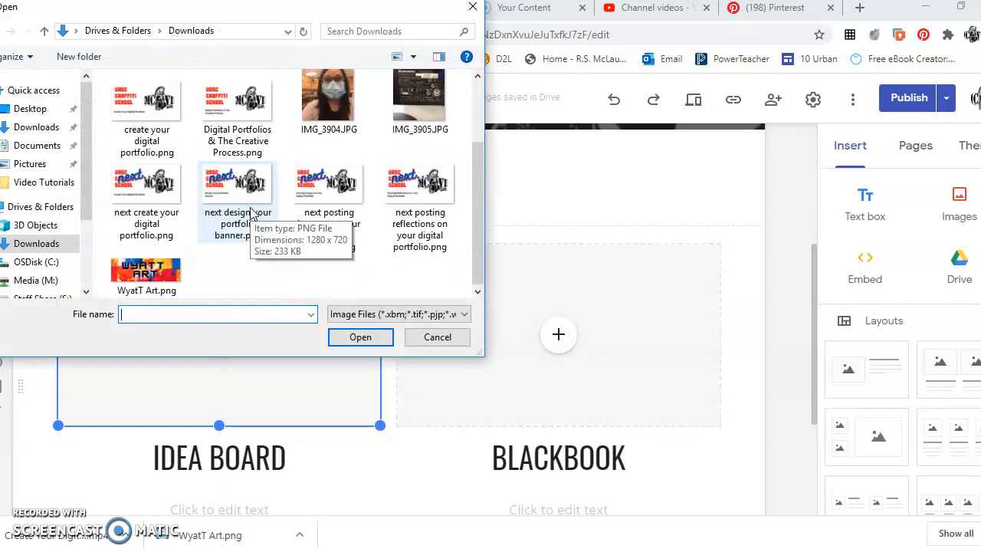
scroll(252, 216, "up", 1)
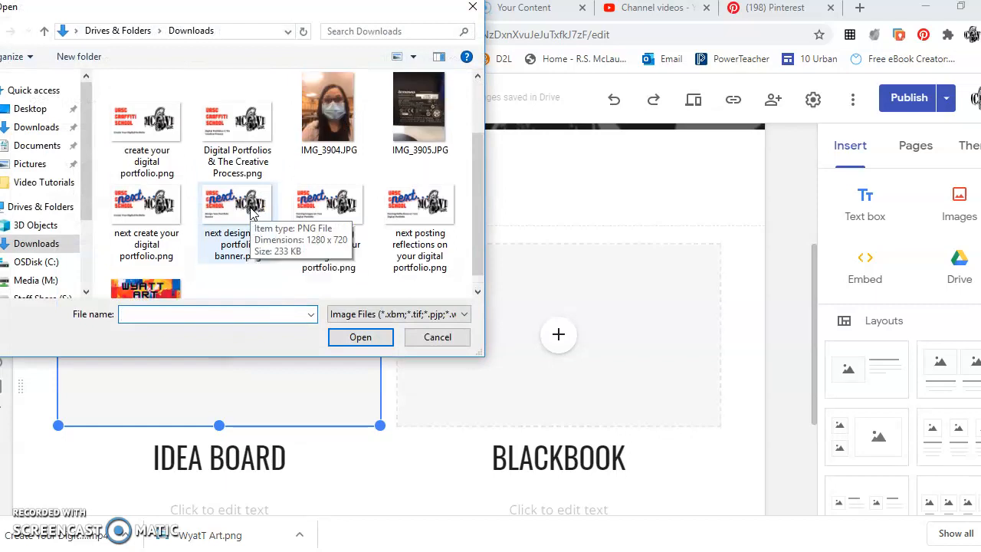
left_click(328, 115)
left_click(365, 334)
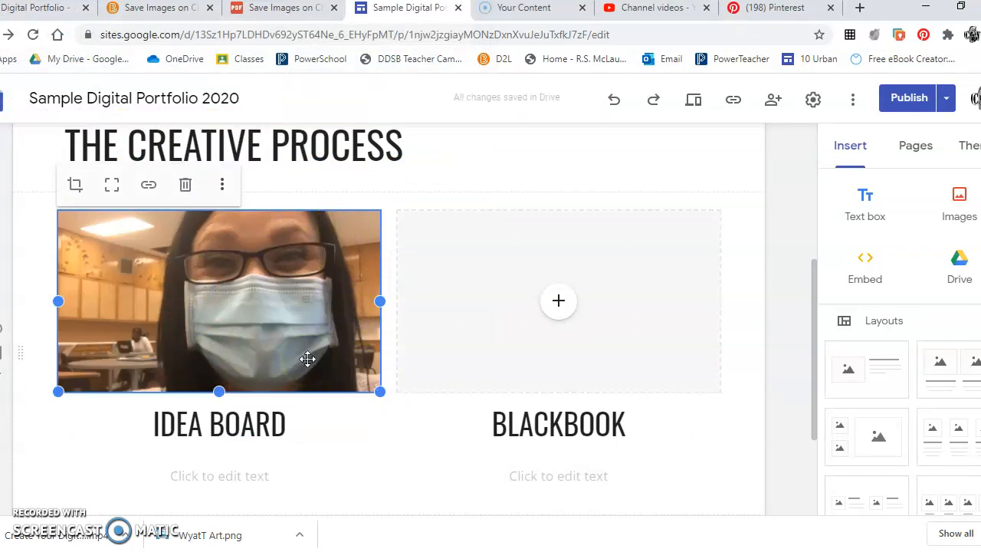
- View the finished Creative Process section on the 10 Urban page as a reference, and return to the Demo Page
scroll(469, 193, "down", 2)
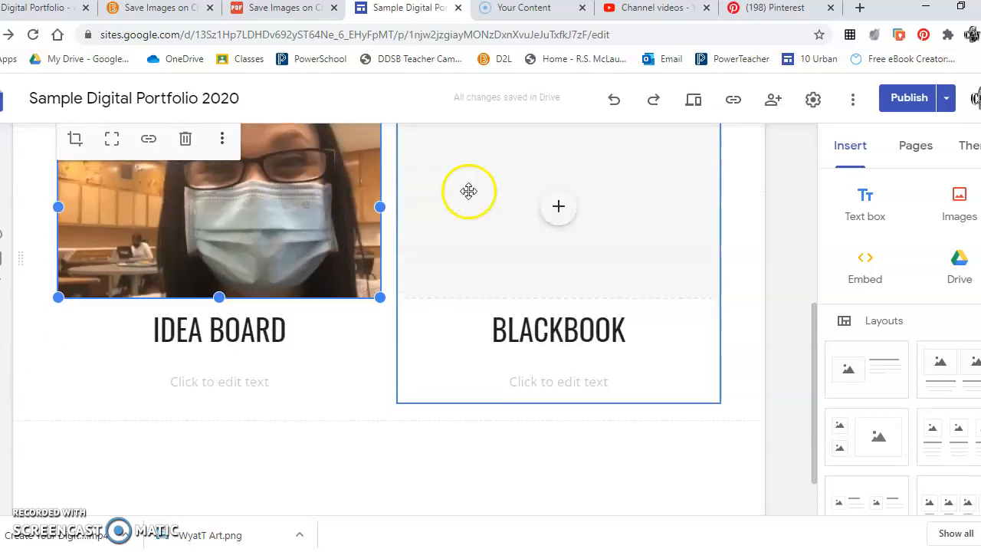
scroll(468, 192, "up", 5)
scroll(470, 192, "up", 2)
left_click(452, 150)
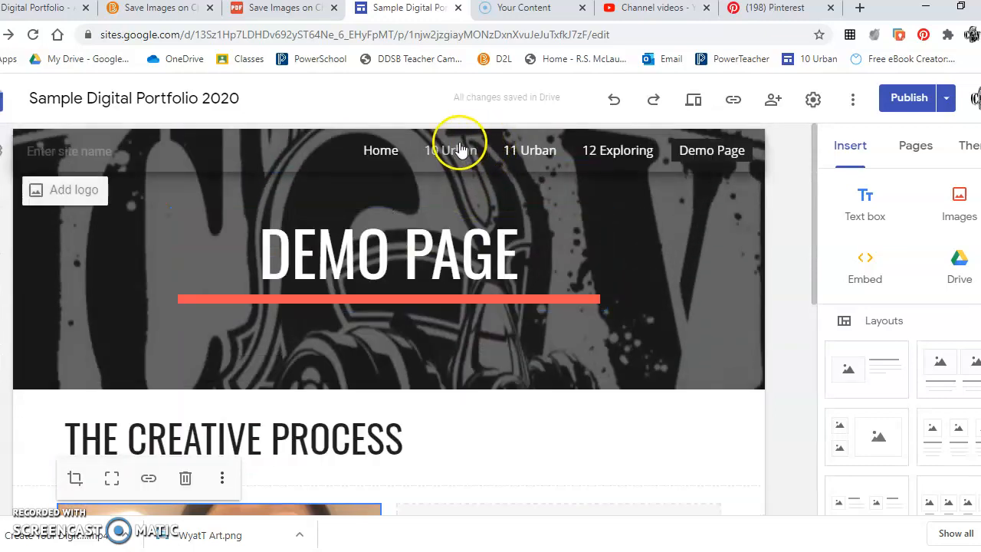
scroll(424, 352, "down", 3)
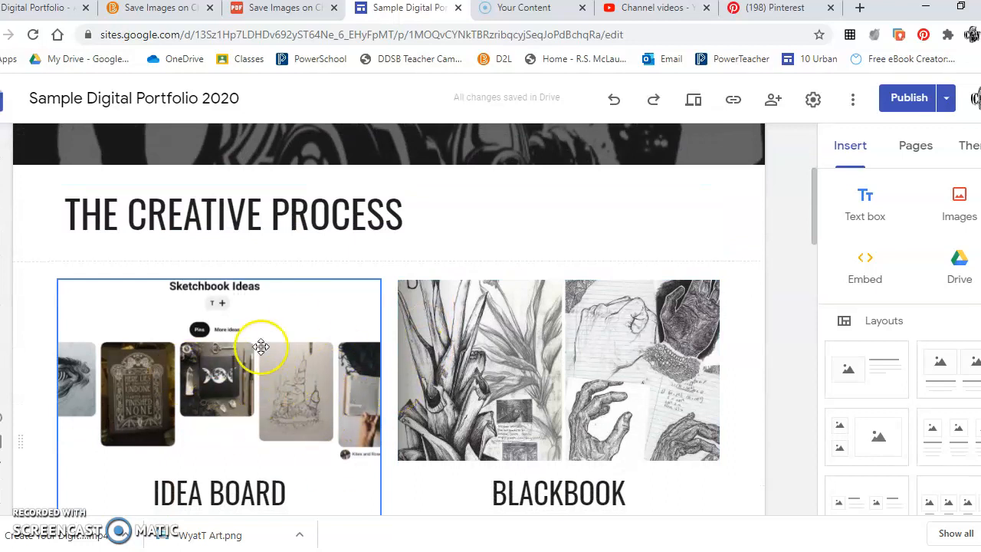
scroll(309, 393, "up", 5)
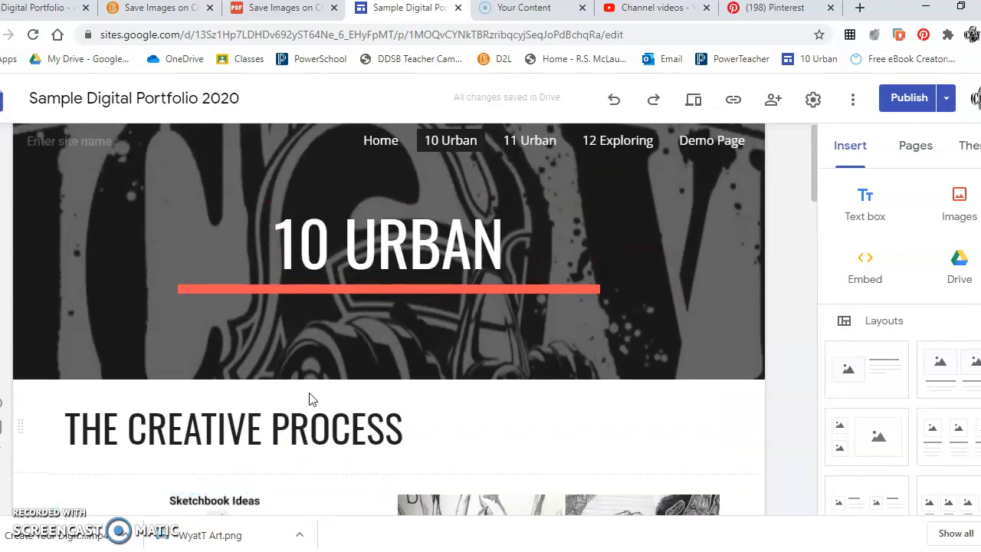
left_click(705, 151)
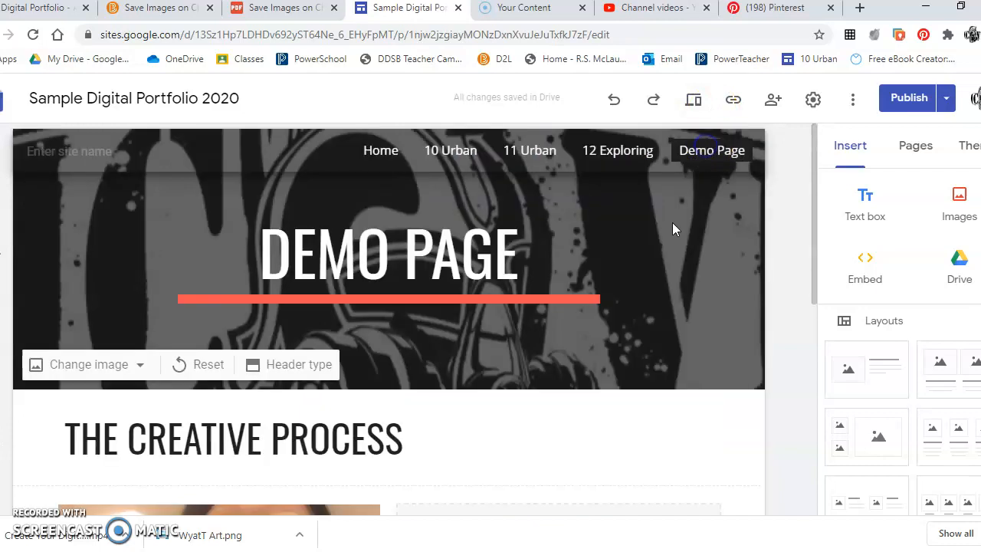
- Insert the portrait with the red rose from My Drive into the Blackbook image placeholder
scroll(625, 341, "down", 1)
scroll(625, 345, "down", 2)
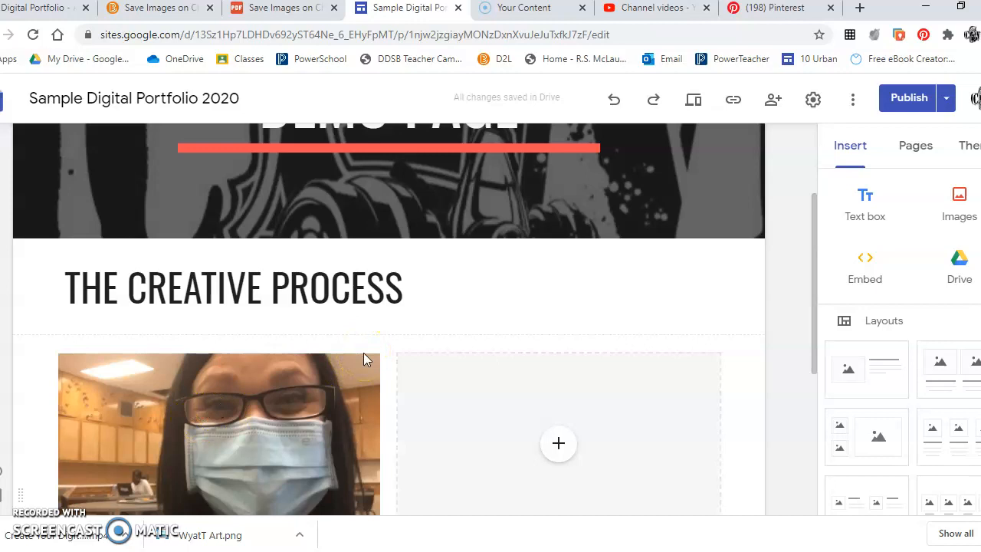
scroll(363, 352, "down", 1)
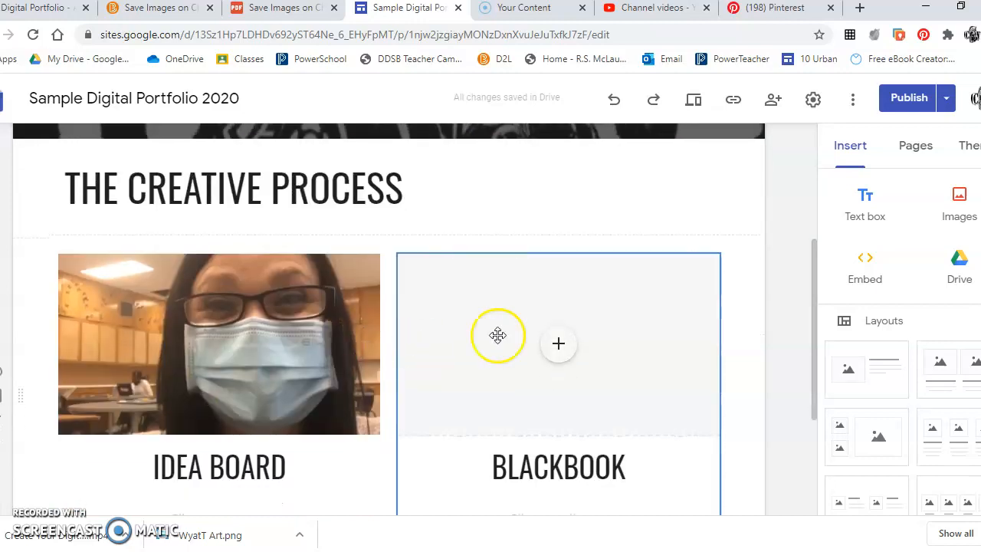
left_click(556, 346)
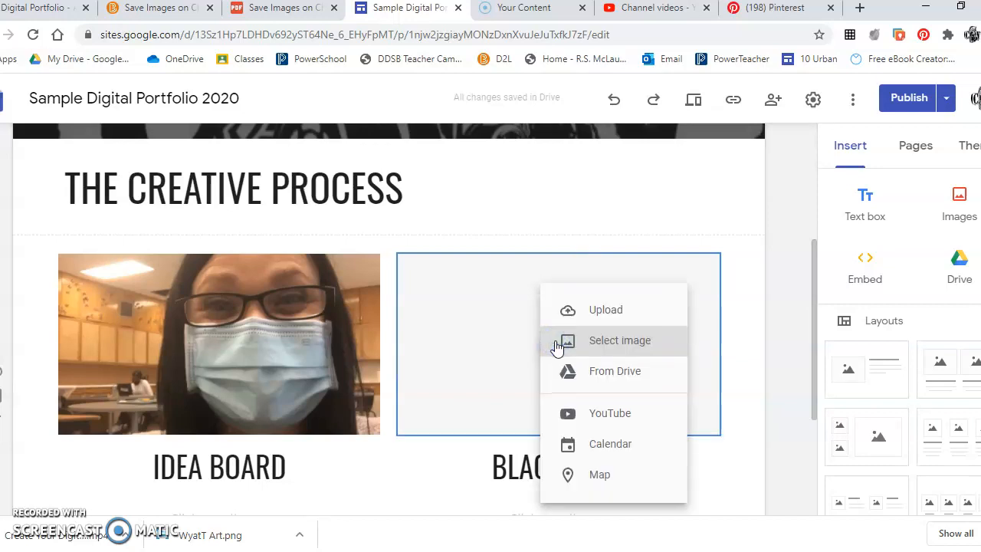
left_click(599, 370)
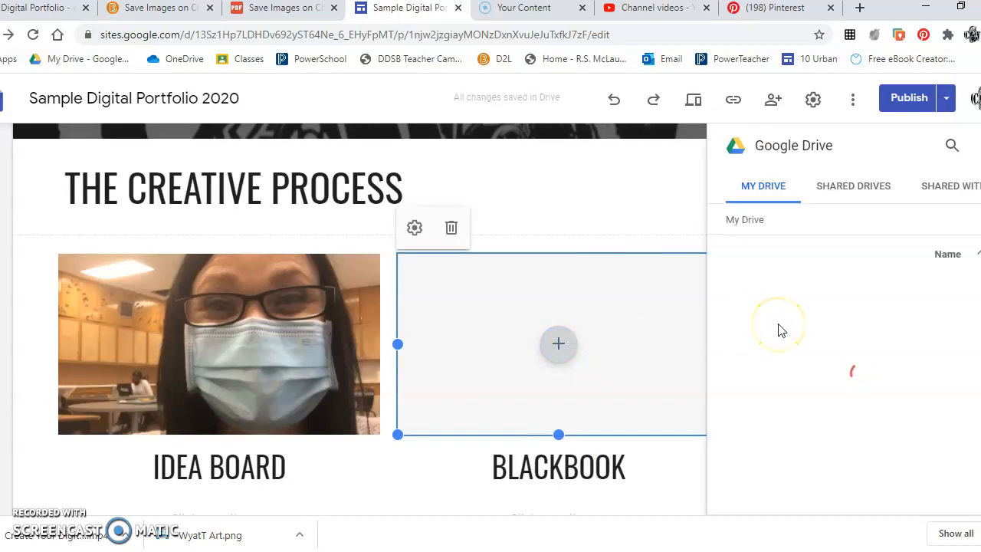
scroll(843, 362, "down", 5)
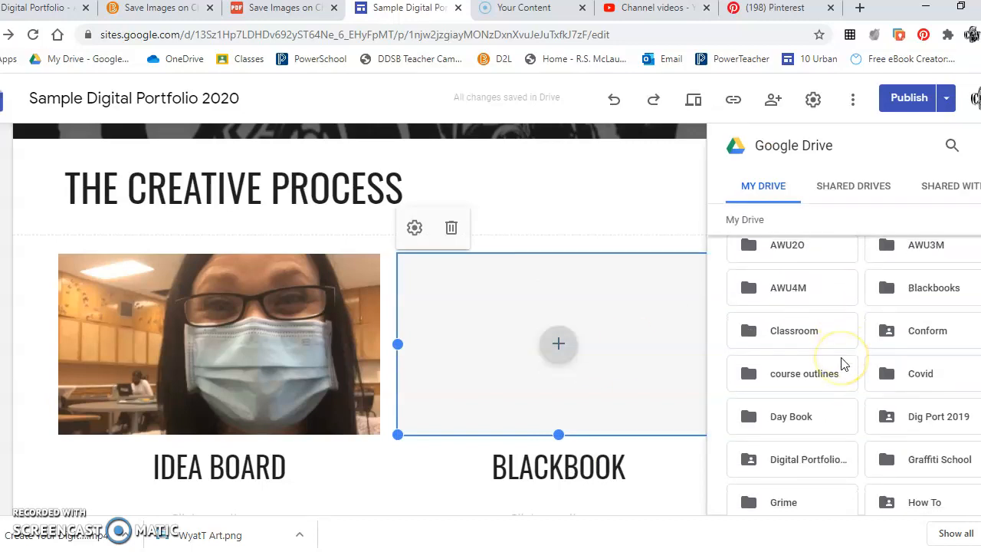
scroll(843, 362, "up", 1)
scroll(842, 362, "down", 5)
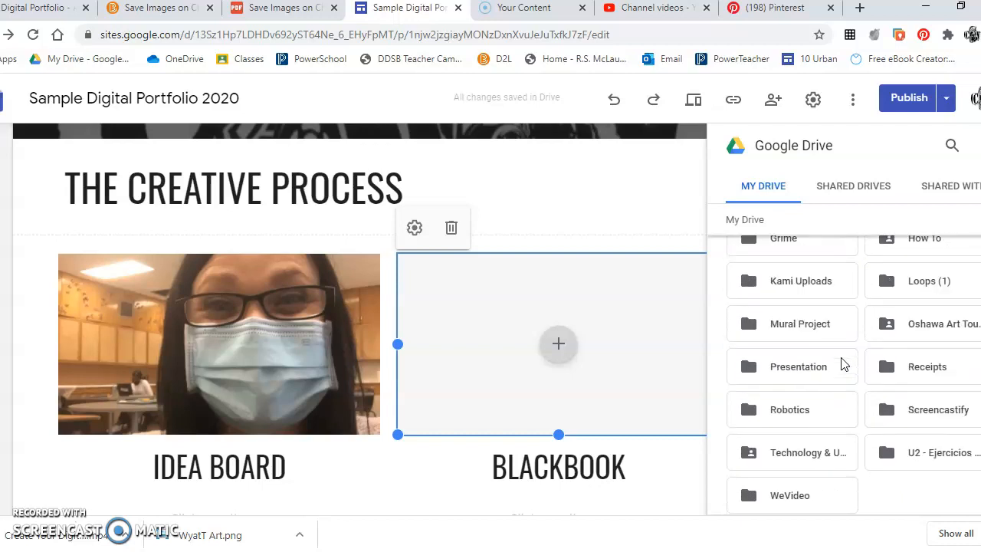
scroll(840, 357, "down", 3)
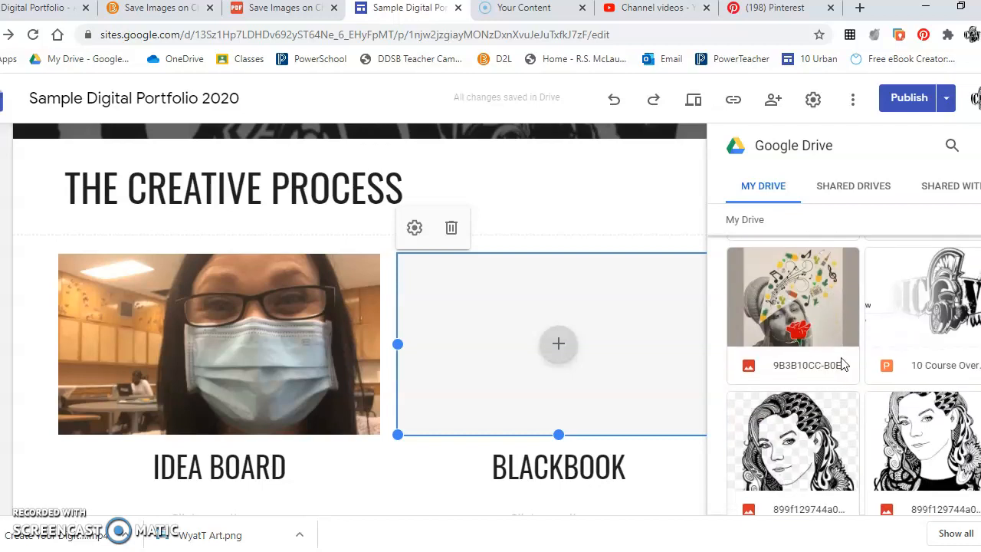
left_click(793, 339)
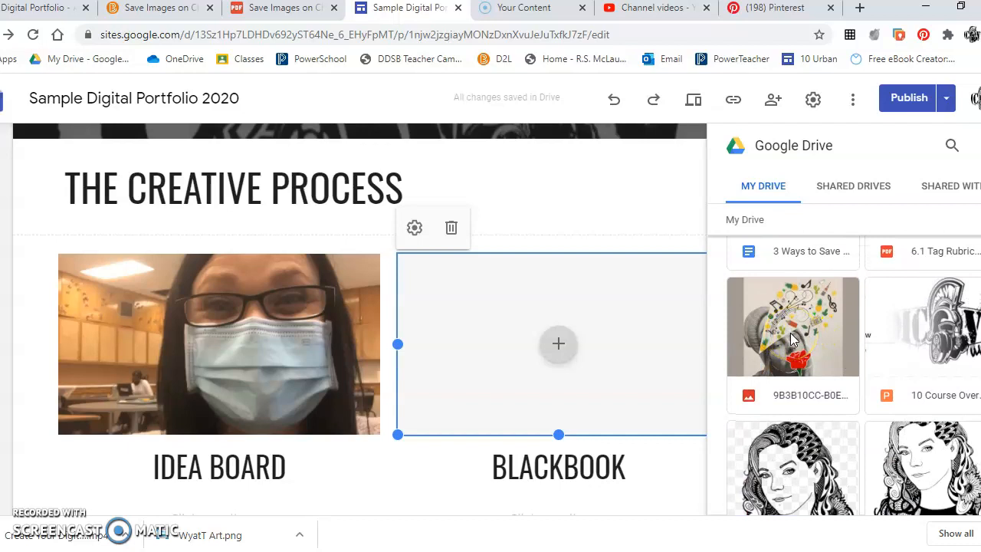
left_click(790, 334)
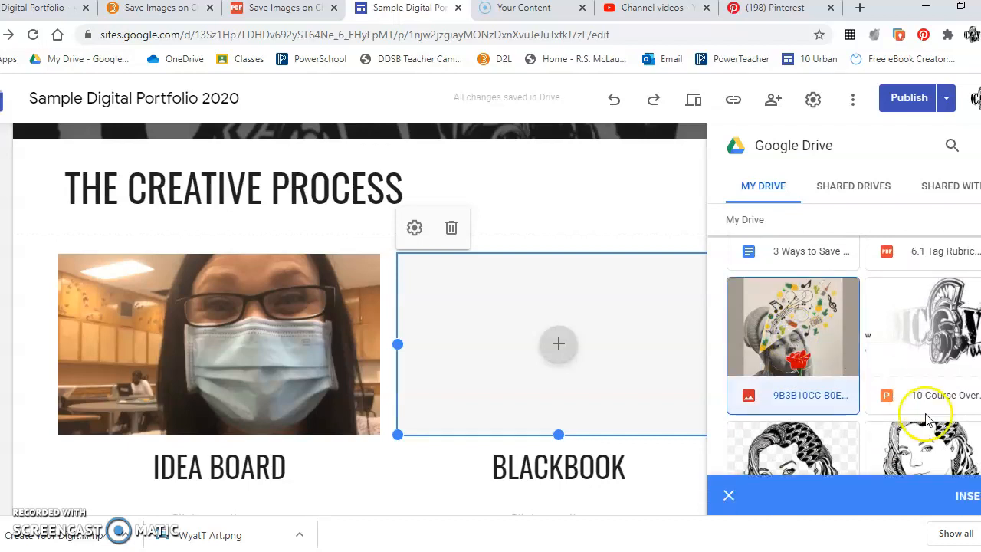
left_click(964, 498)
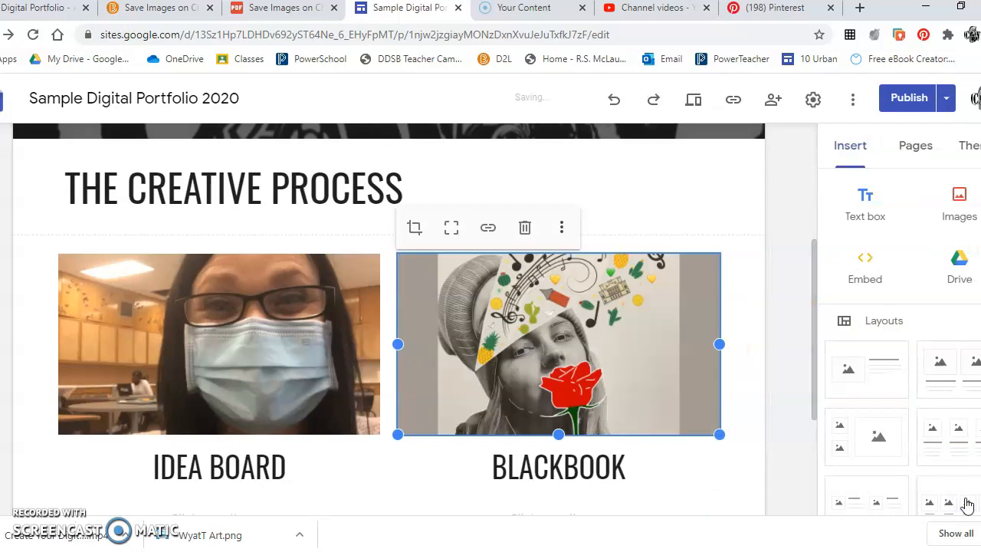
left_click(680, 370)
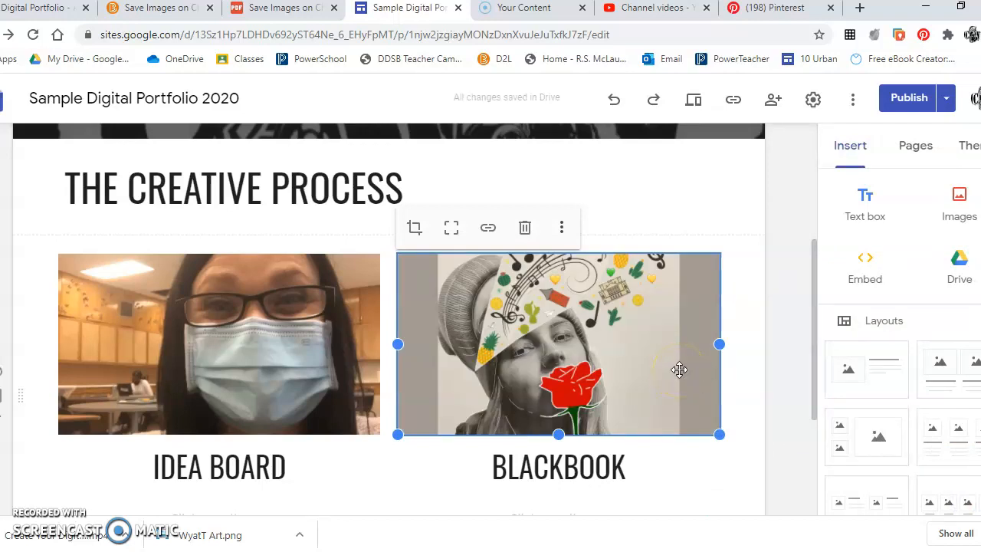
left_click(679, 332)
left_click(683, 314)
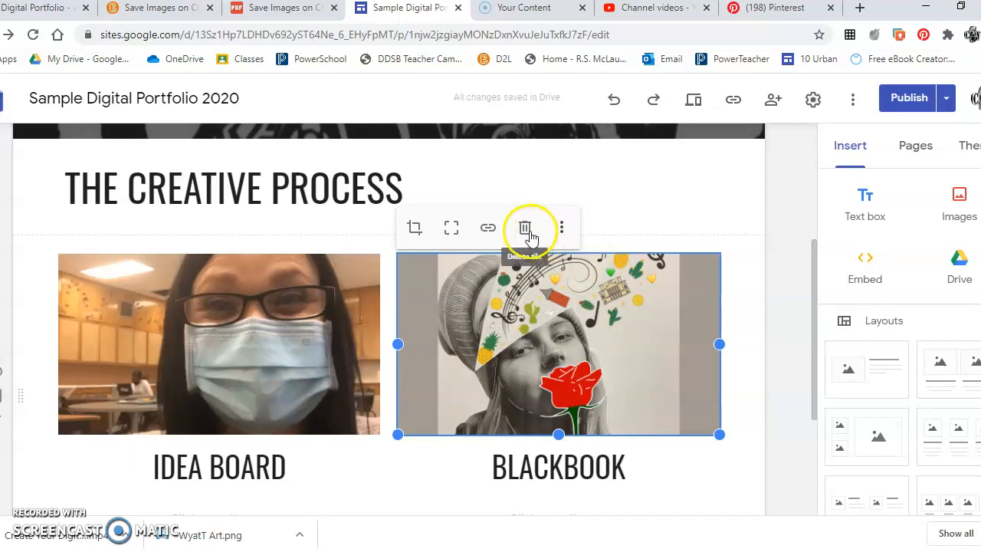
left_click(562, 227)
mouse_move(571, 236)
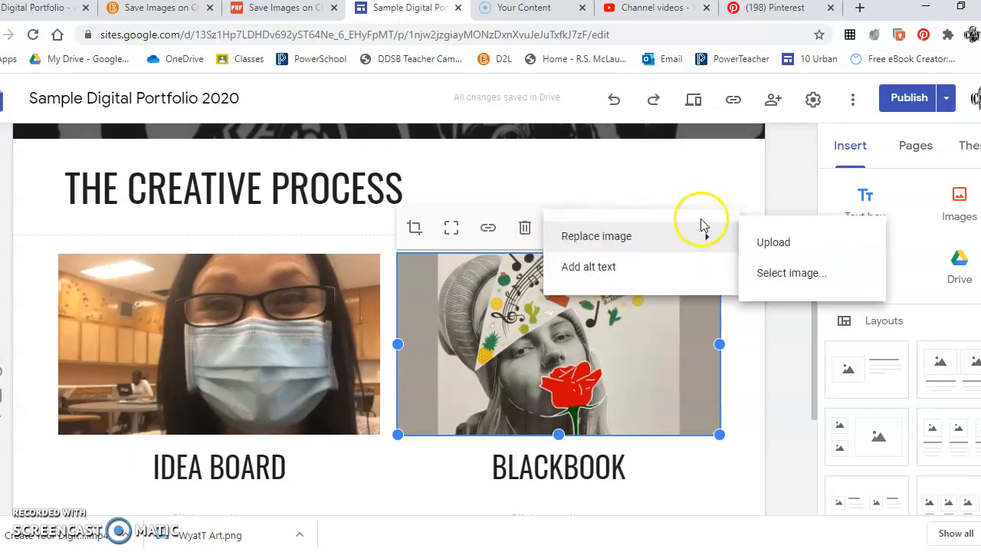
left_click(759, 244)
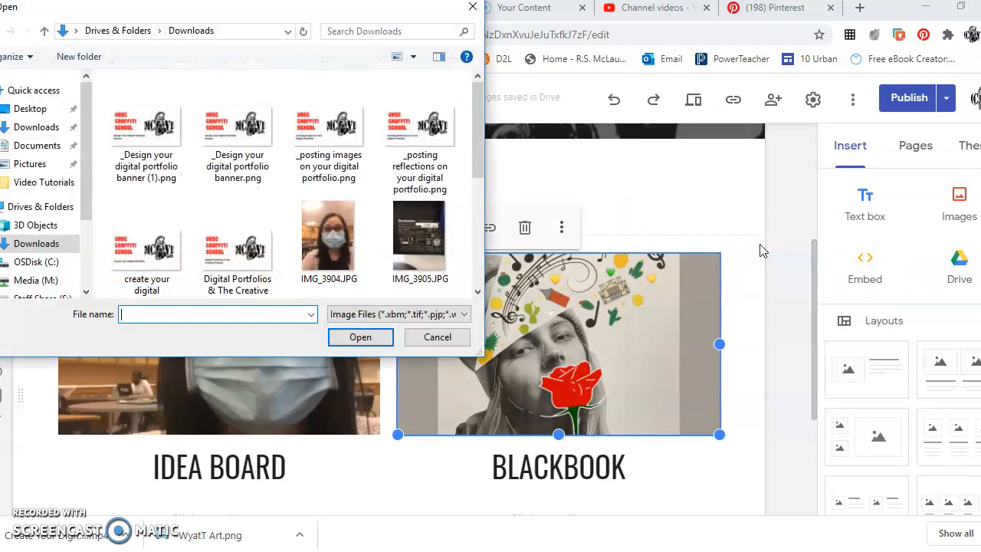
left_click(438, 337)
- Browse the Google Drive sources for inserting images, checking Shared with me and My Drive, and close the Drive browser
left_click(862, 220)
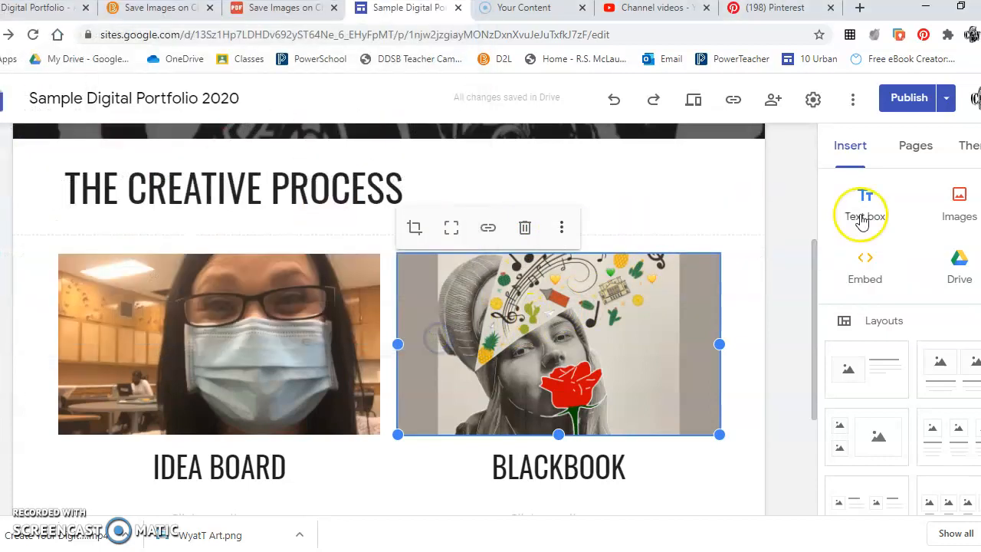
left_click(958, 262)
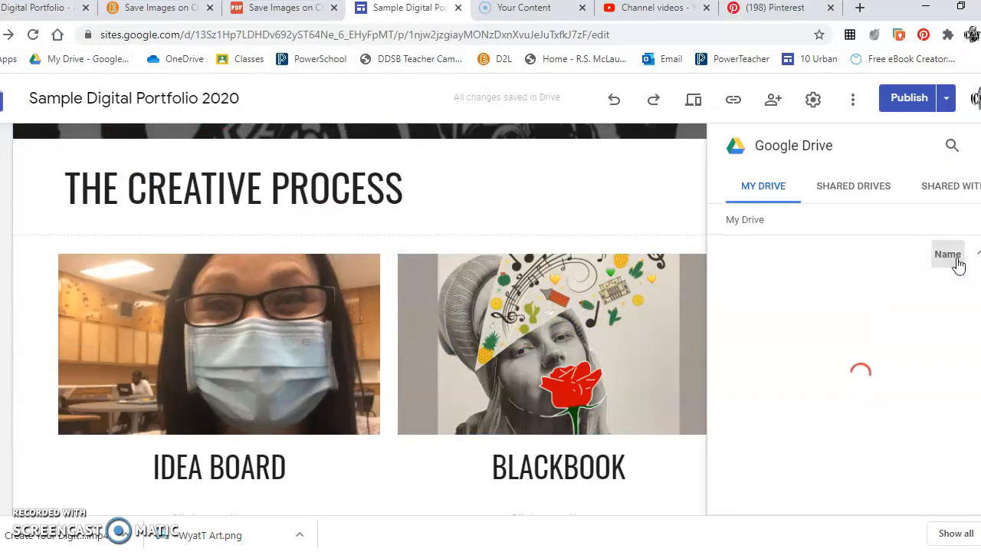
left_click(956, 188)
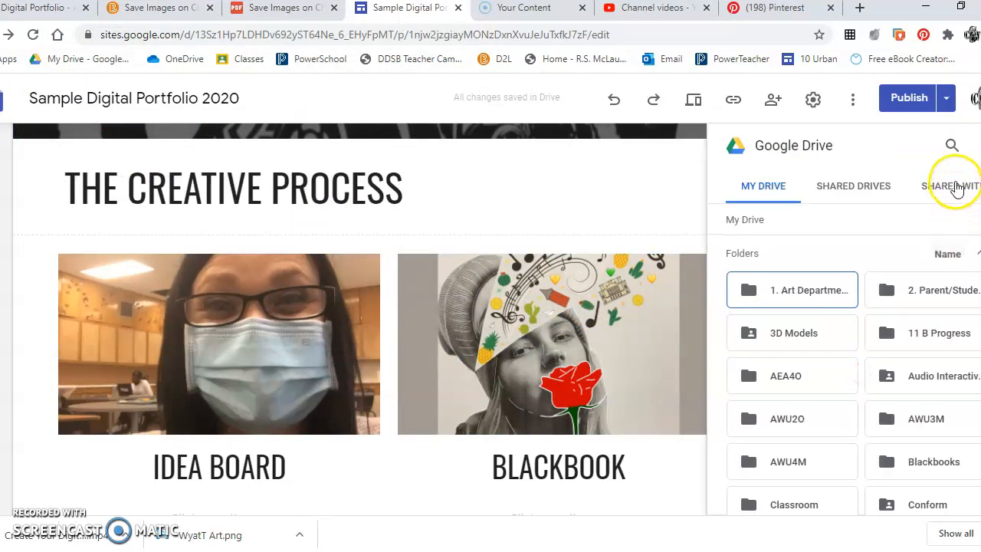
left_click(957, 188)
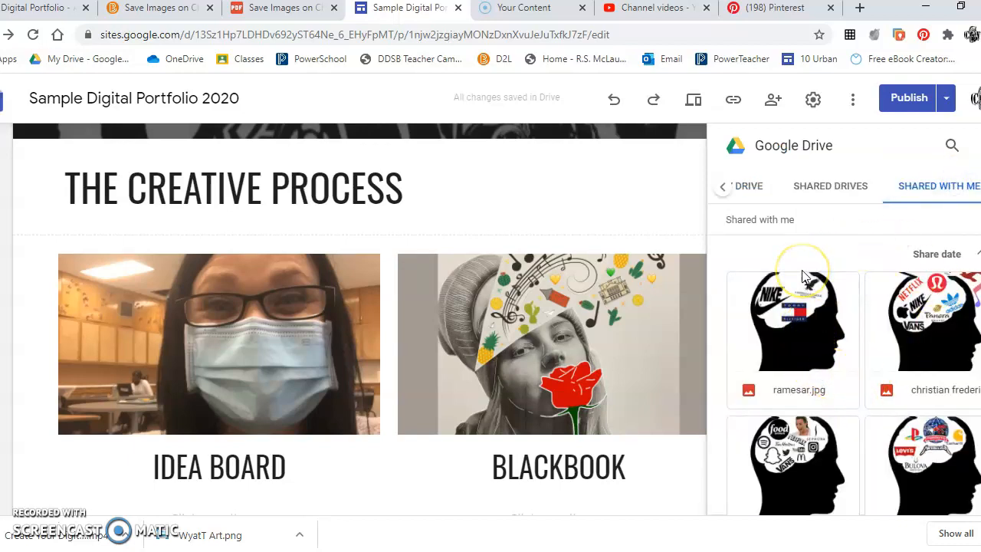
left_click(749, 194)
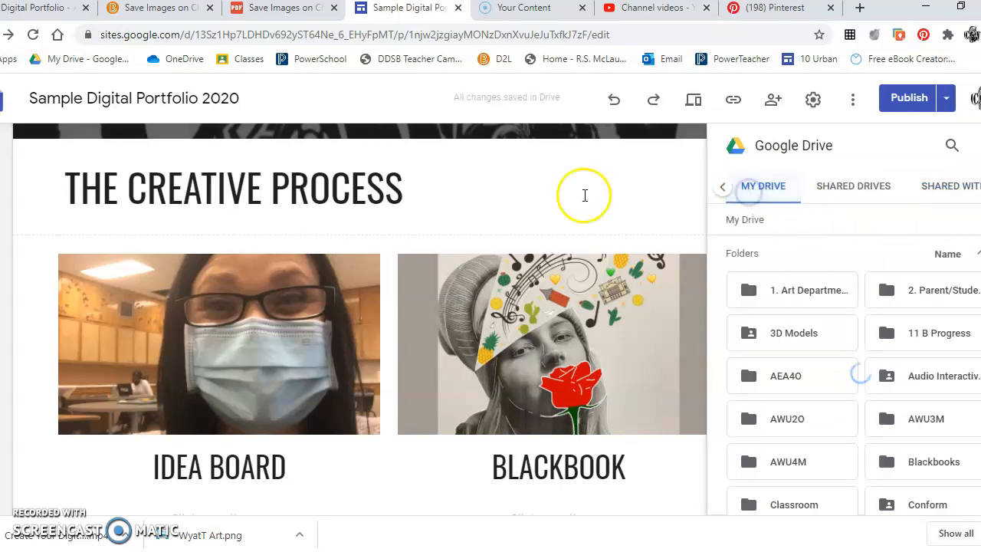
scroll(501, 192, "down", 1)
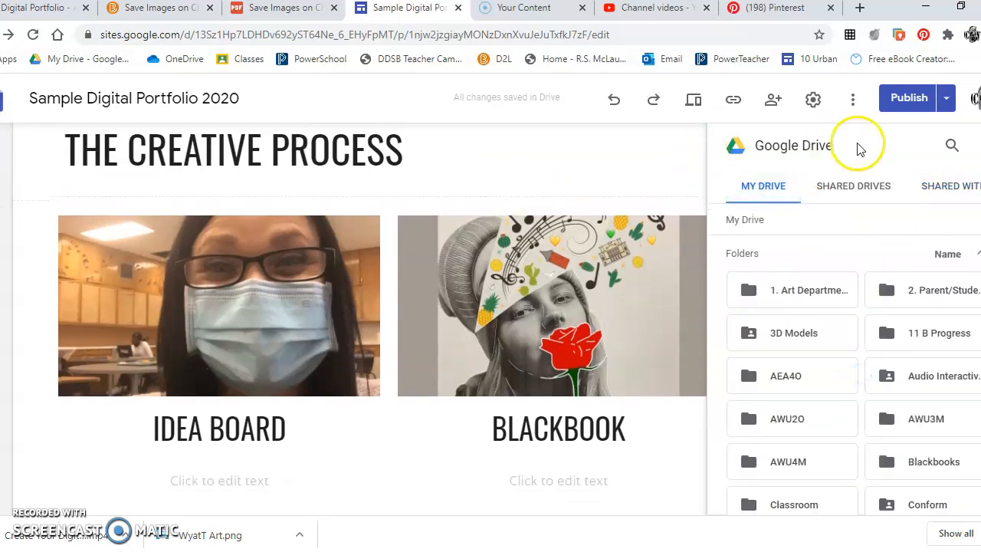
left_click(975, 98)
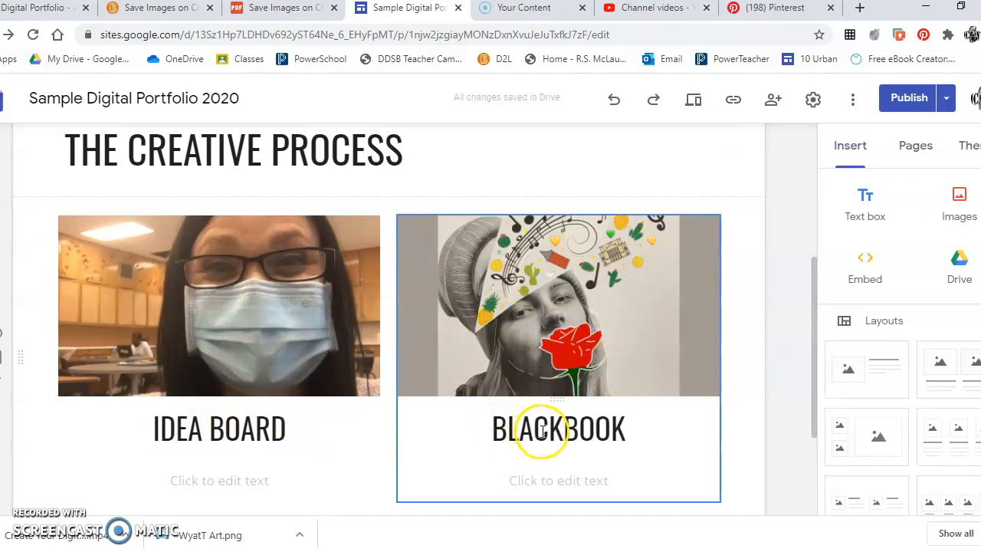
scroll(619, 417, "up", 1)
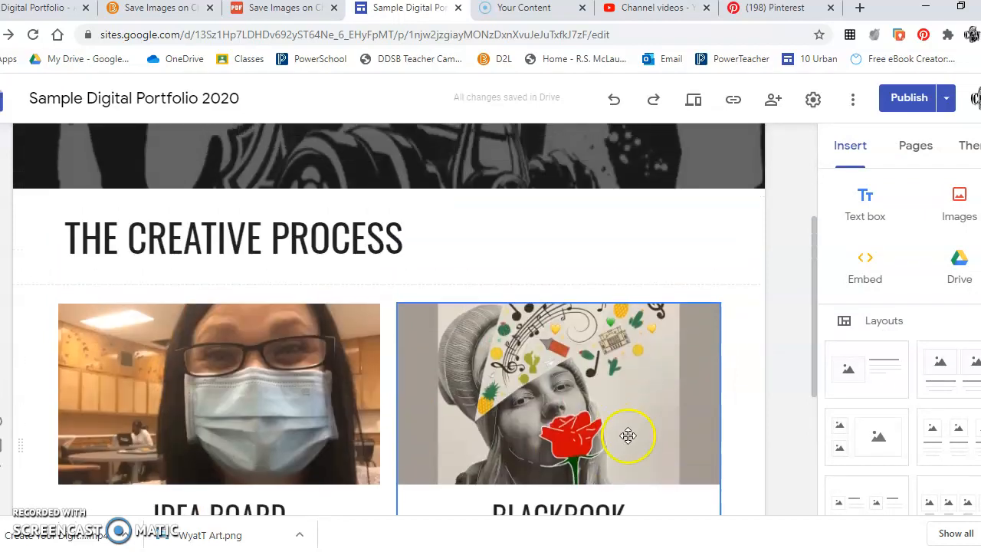
left_click(524, 369)
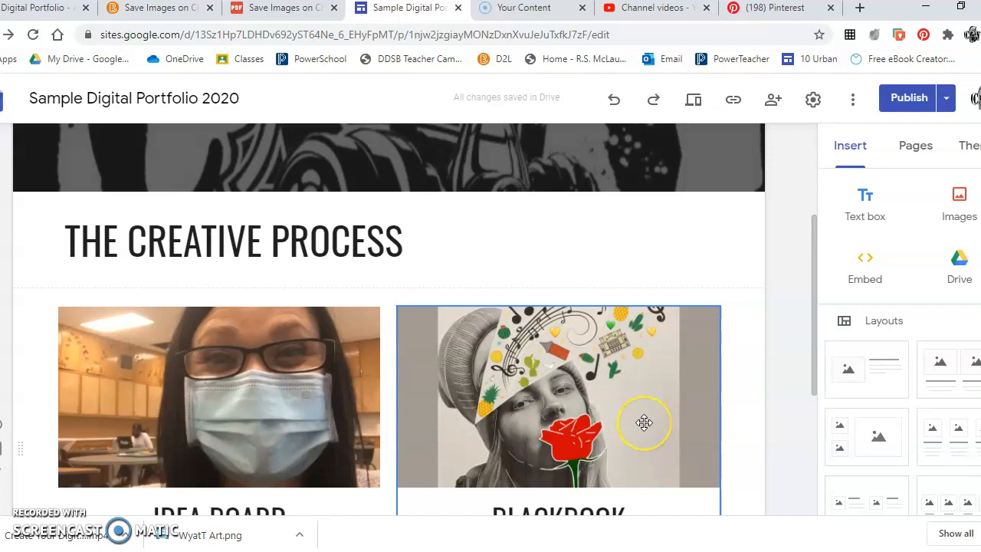
left_click(475, 300)
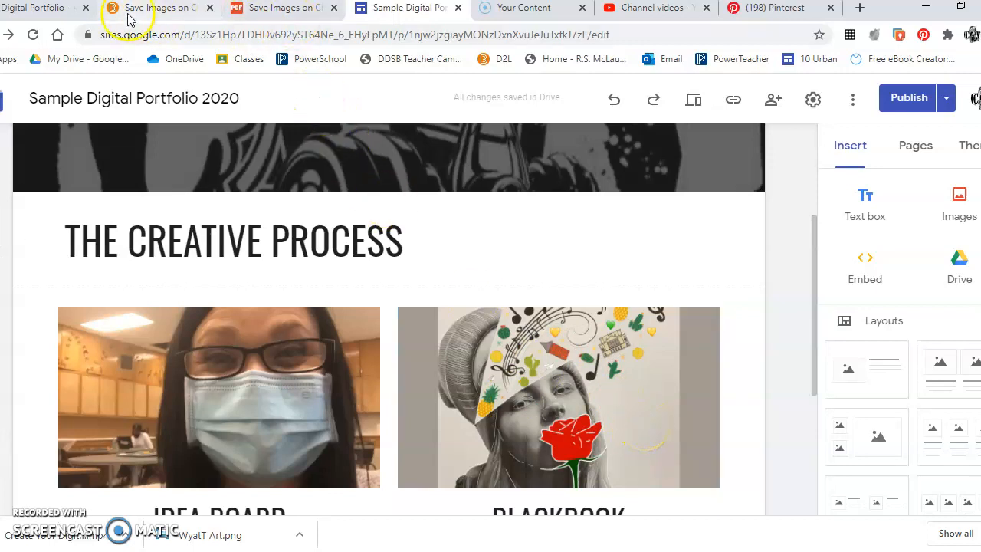
- Switch to the D2L Digital Portfolio lesson, open the Convert HEIC to JPG guide and read its conversion instructions
left_click(48, 7)
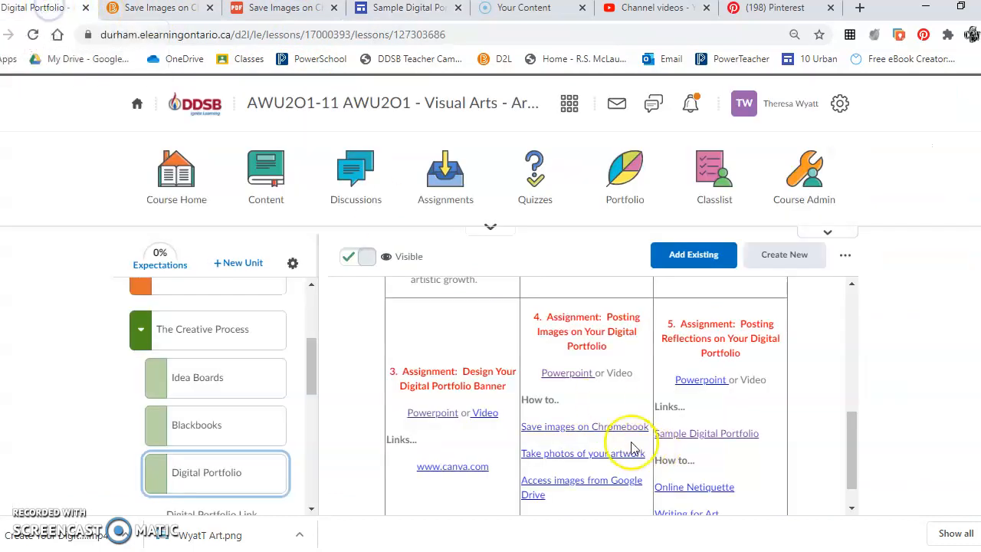
scroll(630, 441, "down", 1)
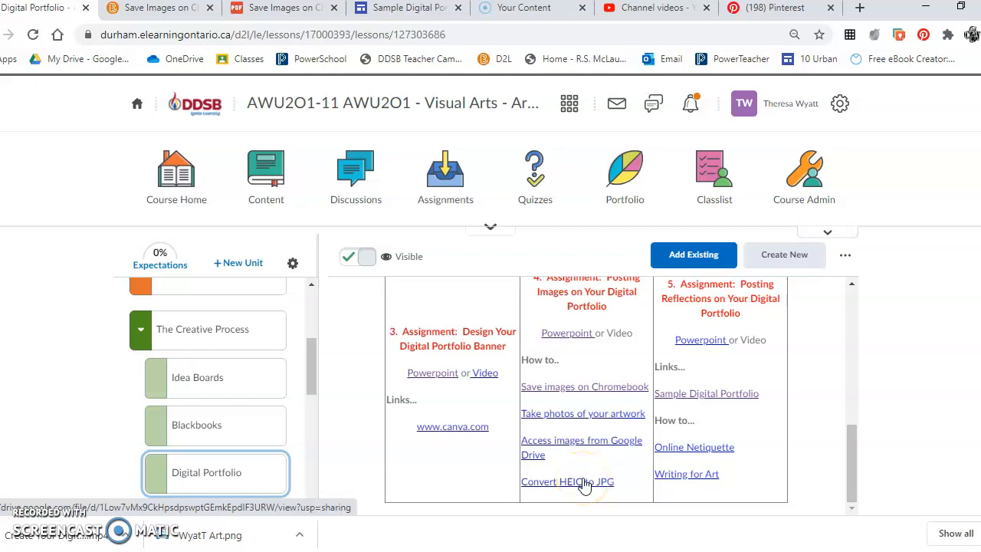
left_click(581, 483)
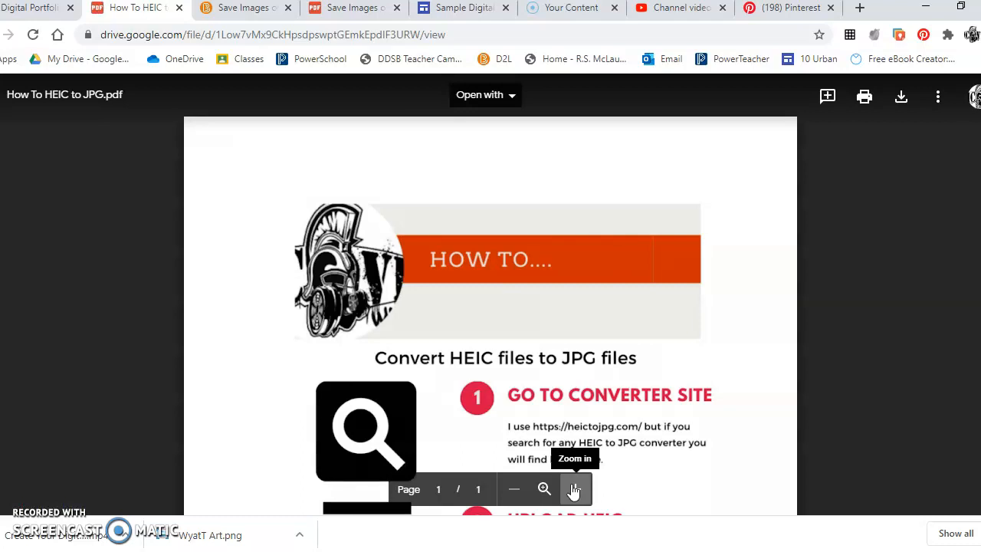
scroll(569, 337, "down", 3)
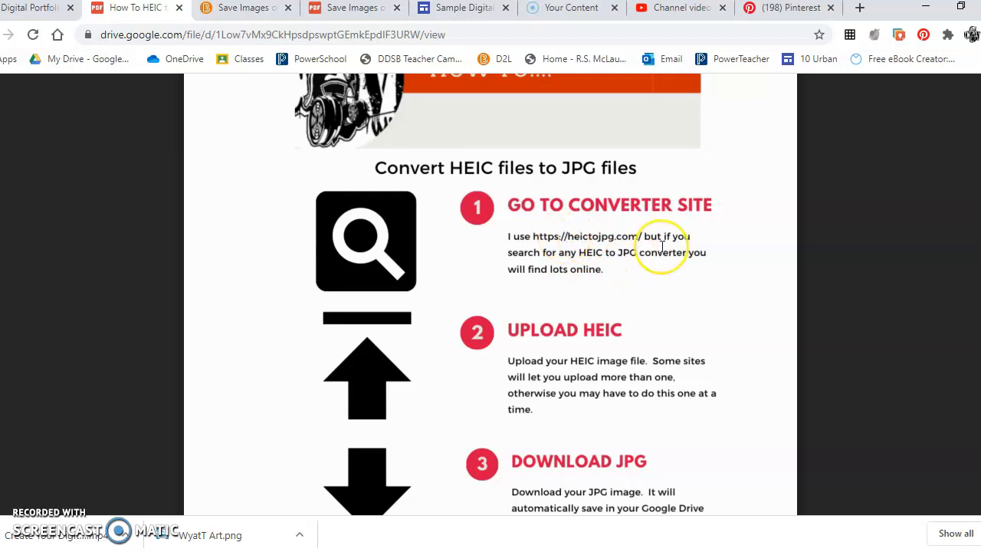
scroll(662, 247, "up", 3)
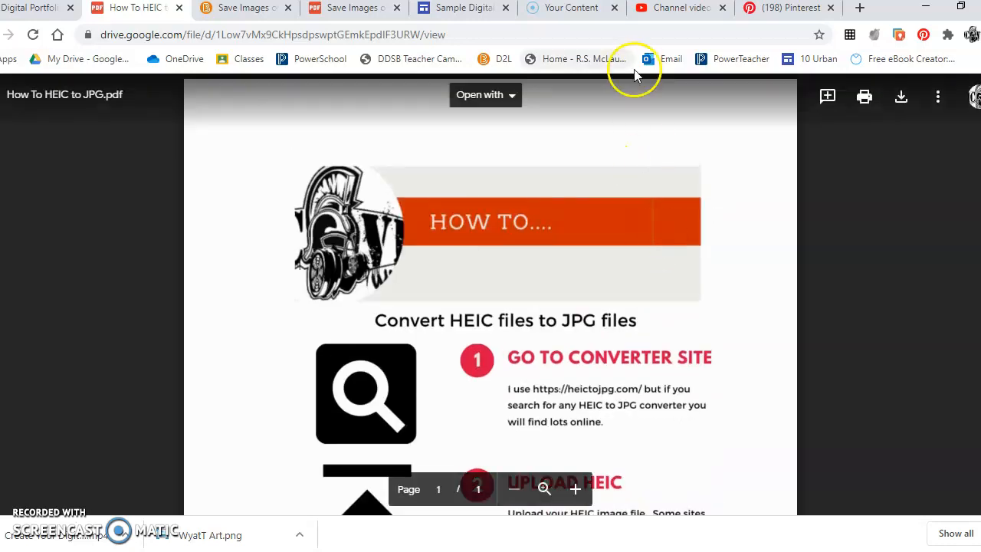
- Return to the Google Sites portfolio and examine the Idea Board and Blackbook columns on the 10 Urban page
left_click(473, 9)
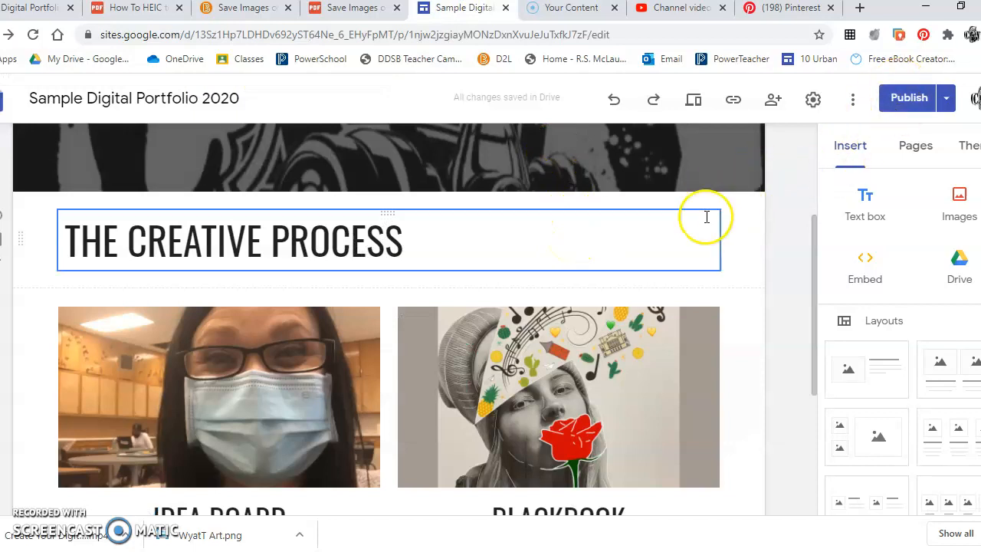
scroll(705, 216, "up", 3)
left_click(462, 153)
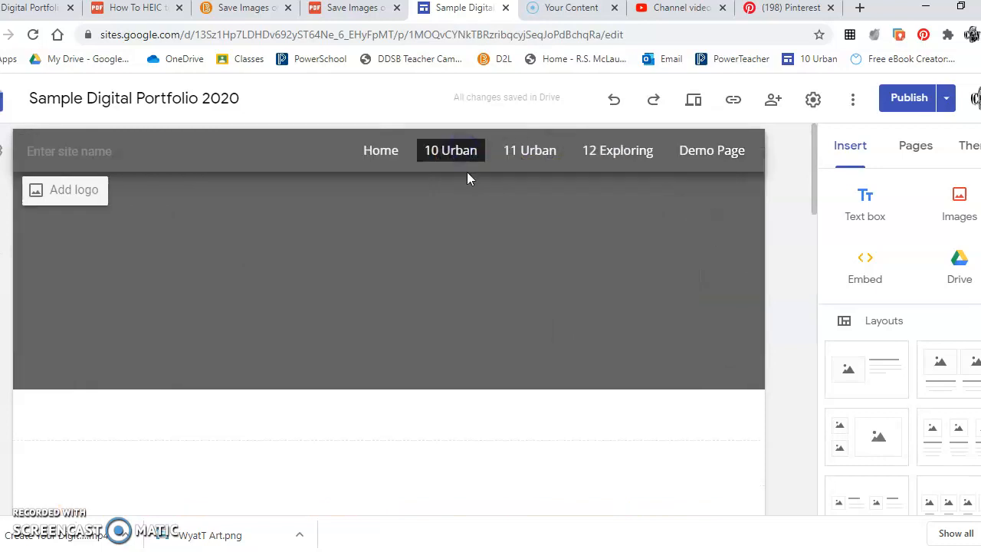
scroll(580, 421, "down", 1)
scroll(583, 422, "down", 2)
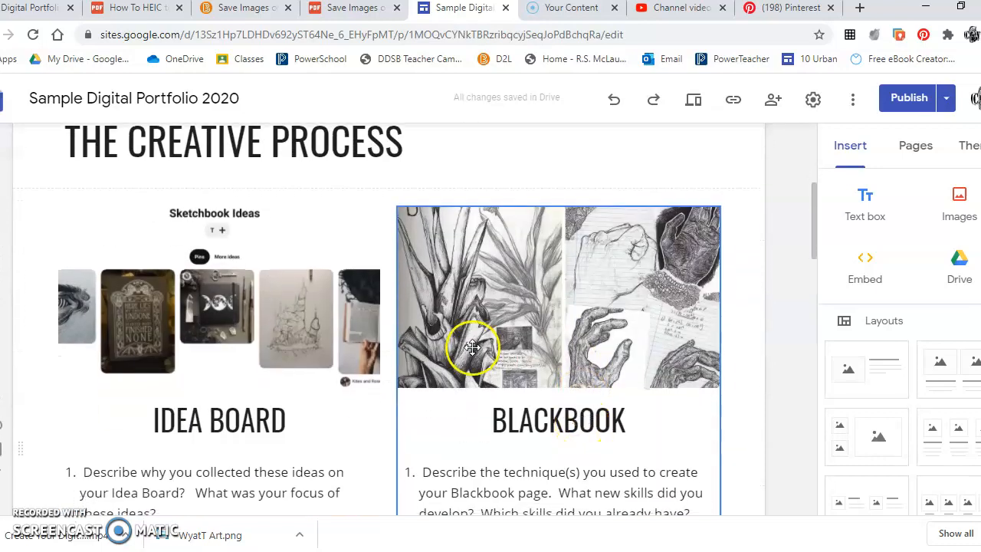